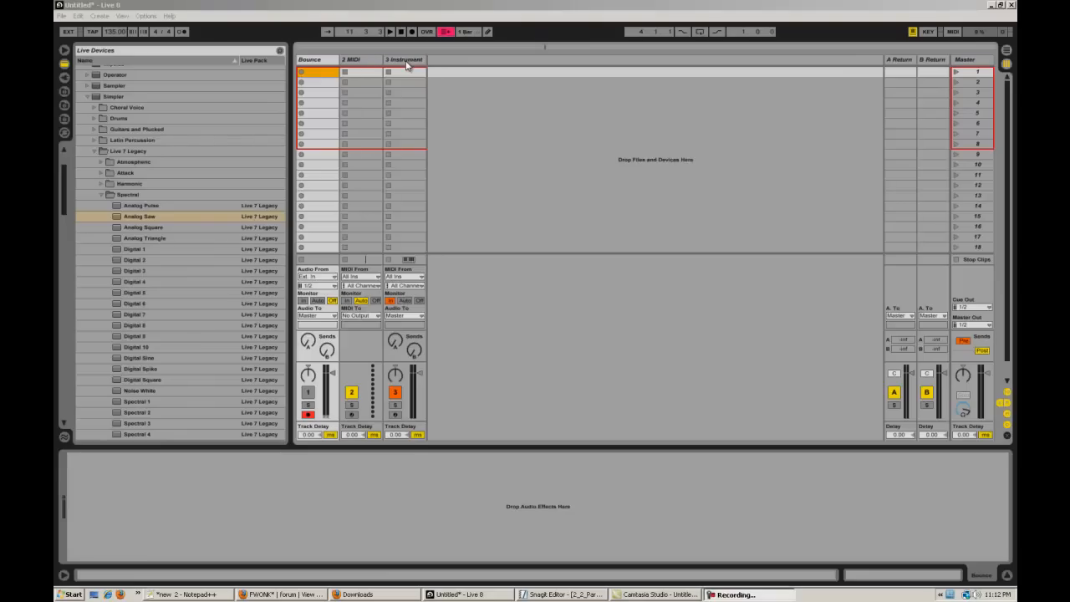
# Delete the third track, Instrument, and start recording in the first clip slot of the Bounce track
pyautogui.click(408, 65)
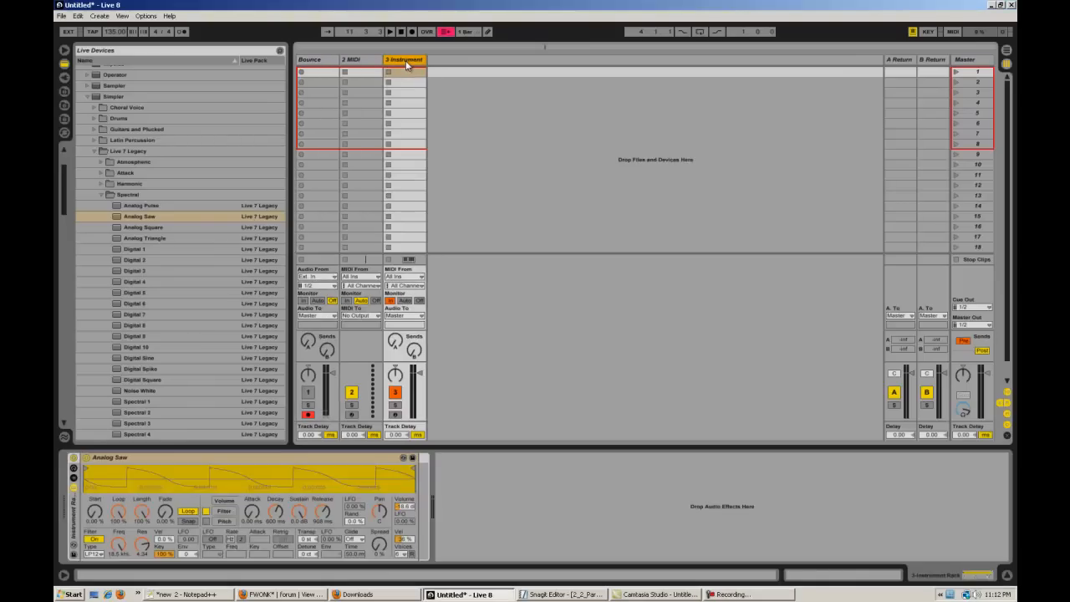
pyautogui.press('Delete')
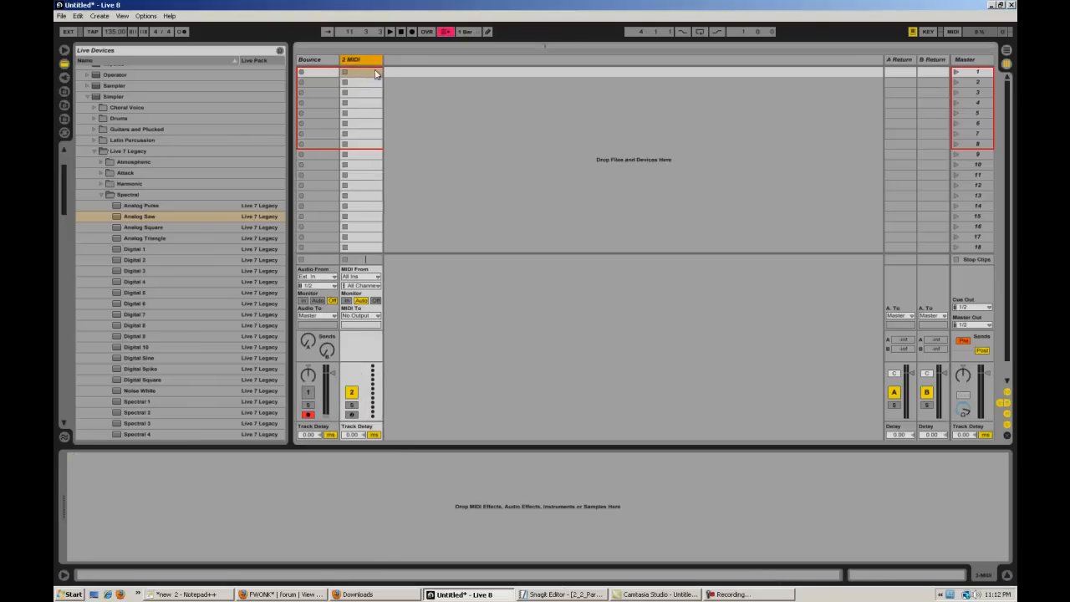
pyautogui.click(301, 73)
pyautogui.click(301, 73)
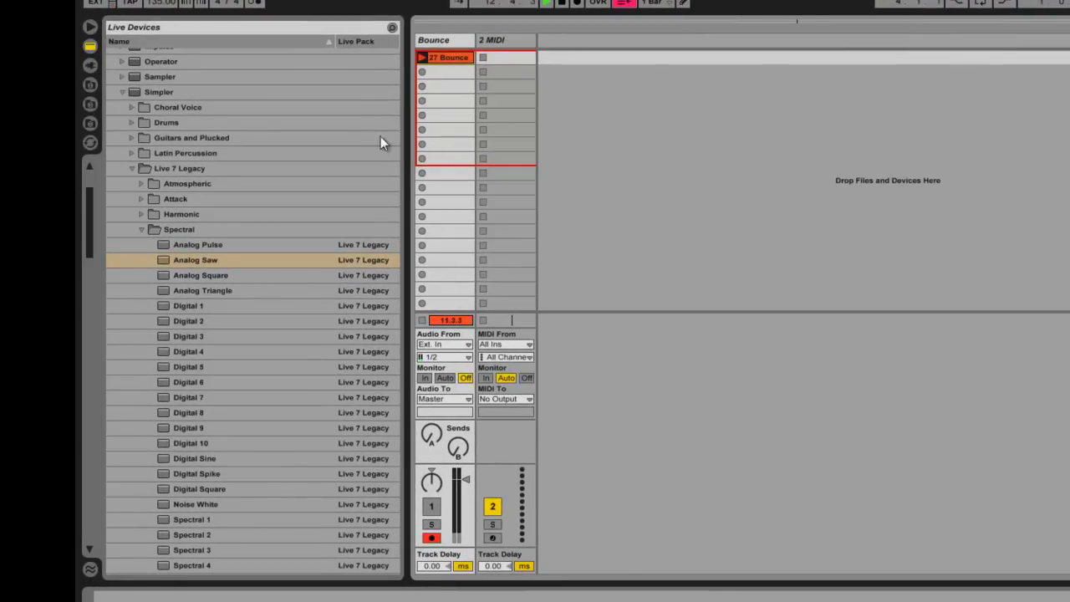
# Add an empty Instrument Rack from the Live Devices browser on a new track after 2 MIDI
pyautogui.scroll(5, 251, 218)
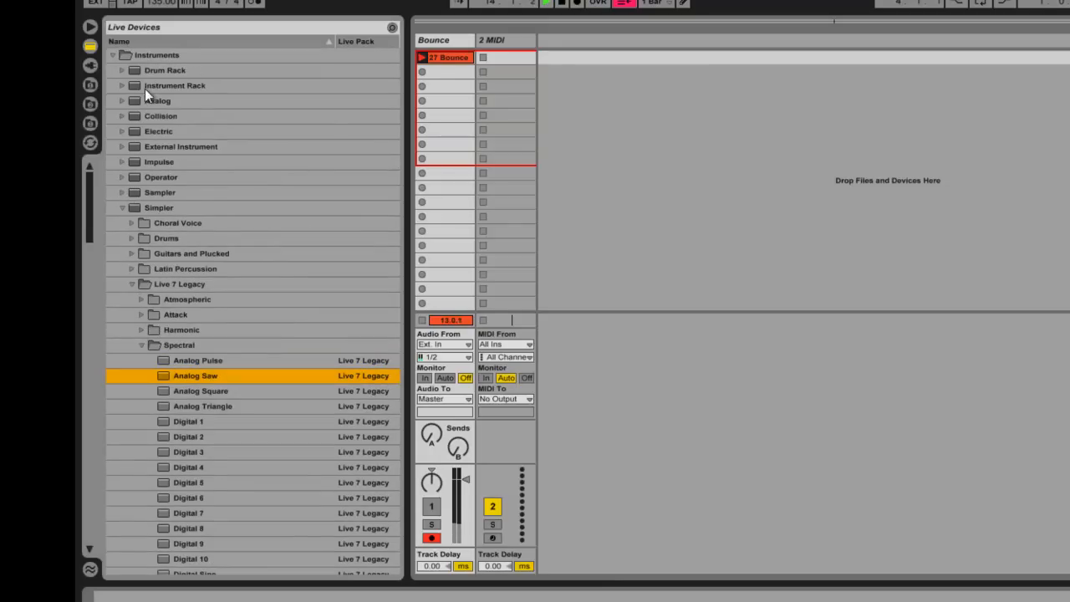
pyautogui.click(134, 83)
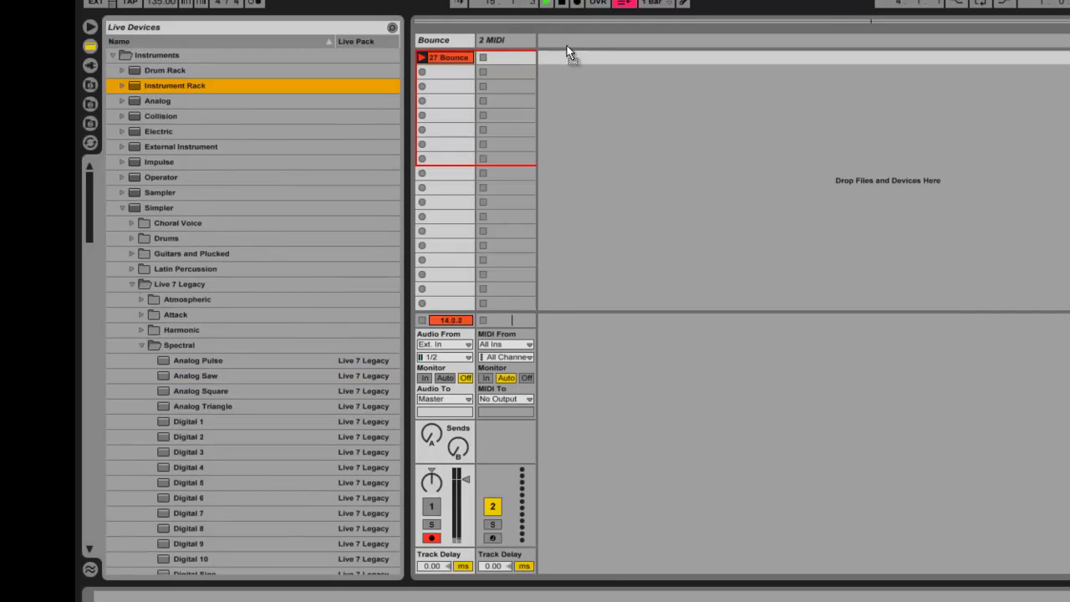
pyautogui.press('Return')
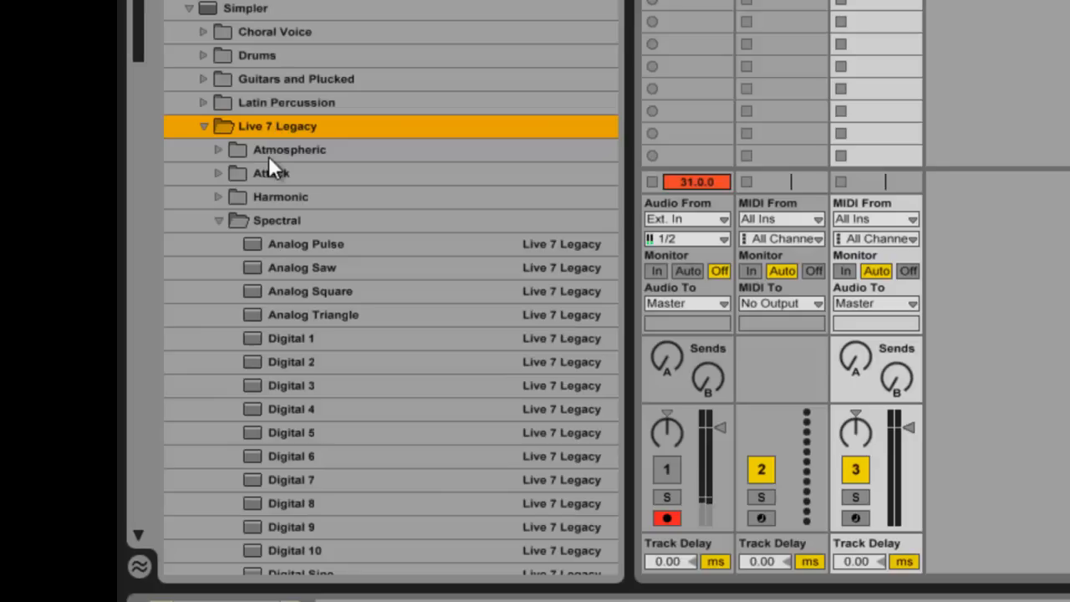
# Load the Analog Saw preset from Simpler's Live 7 Legacy Spectral folder into the rack and set track 3's monitoring to In
pyautogui.click(256, 266)
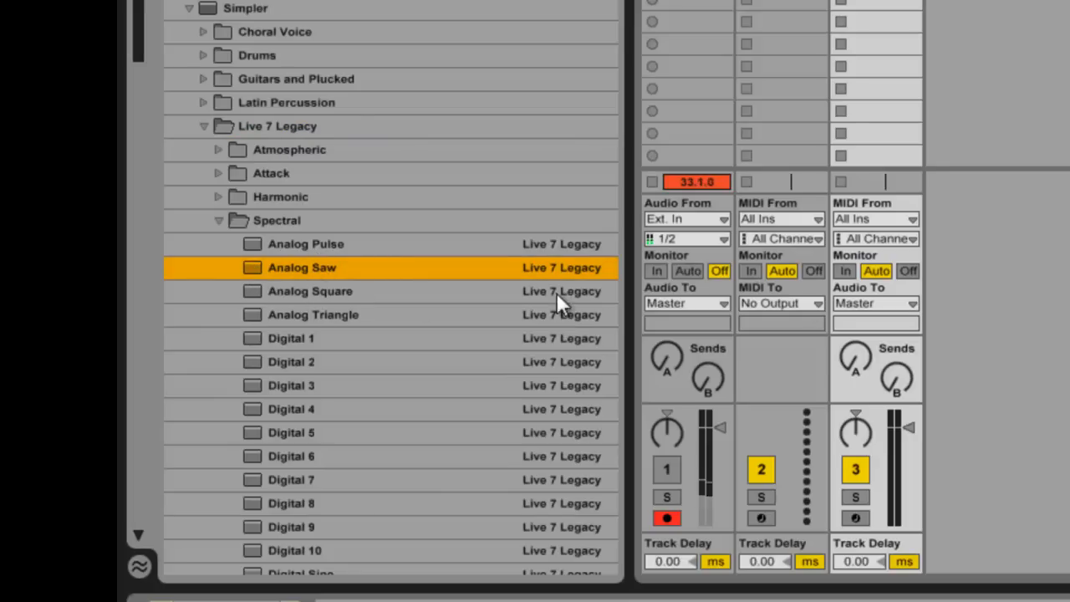
pyautogui.moveTo(250, 262); pyautogui.dragTo(112, 409)
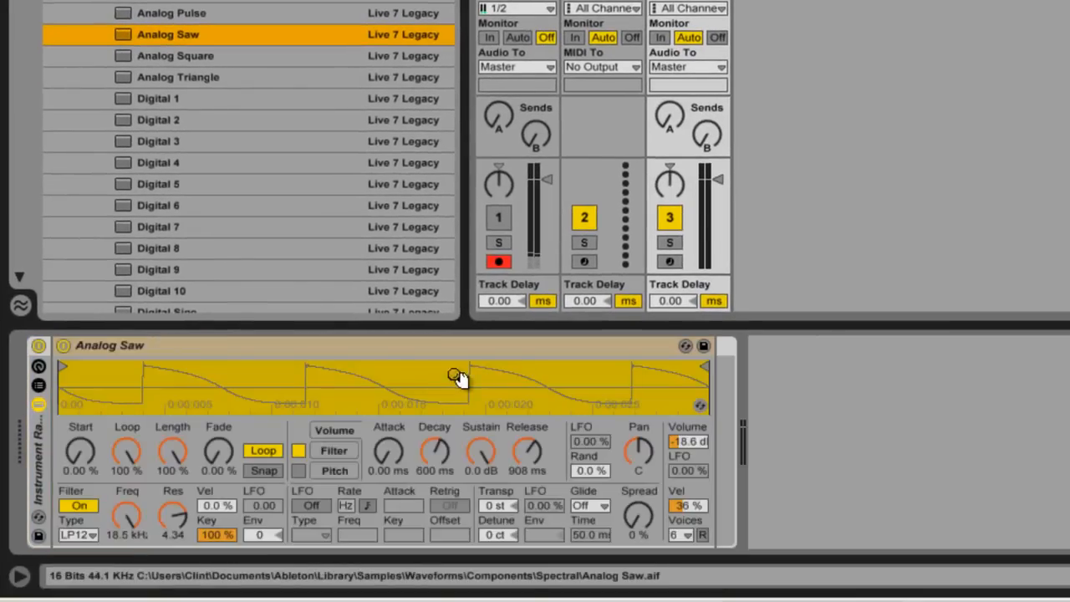
pyautogui.click(660, 38)
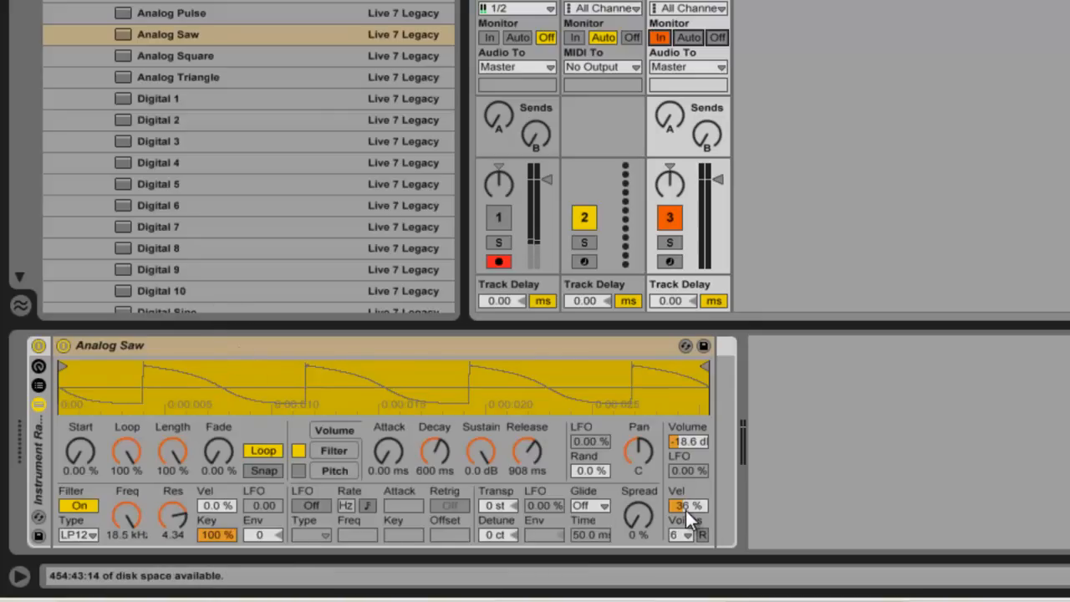
# Set Simpler's volume velocity sensitivity to 0% and, in the rack's chain list, the Analog Saw chain volume to -10.6 dB
pyautogui.moveTo(686, 509); pyautogui.dragTo(685, 548)
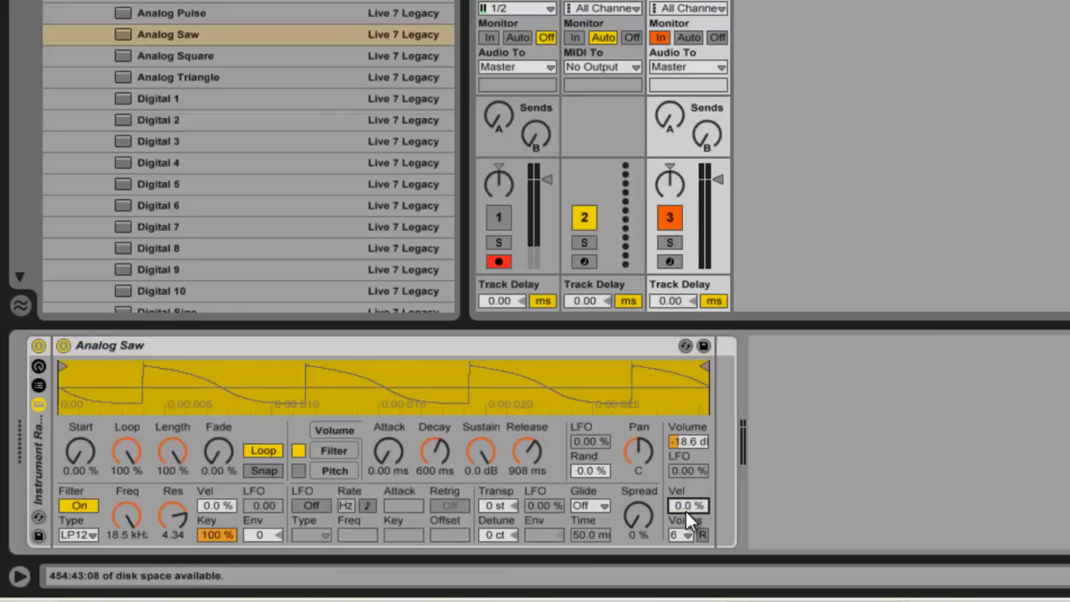
pyautogui.click(39, 385)
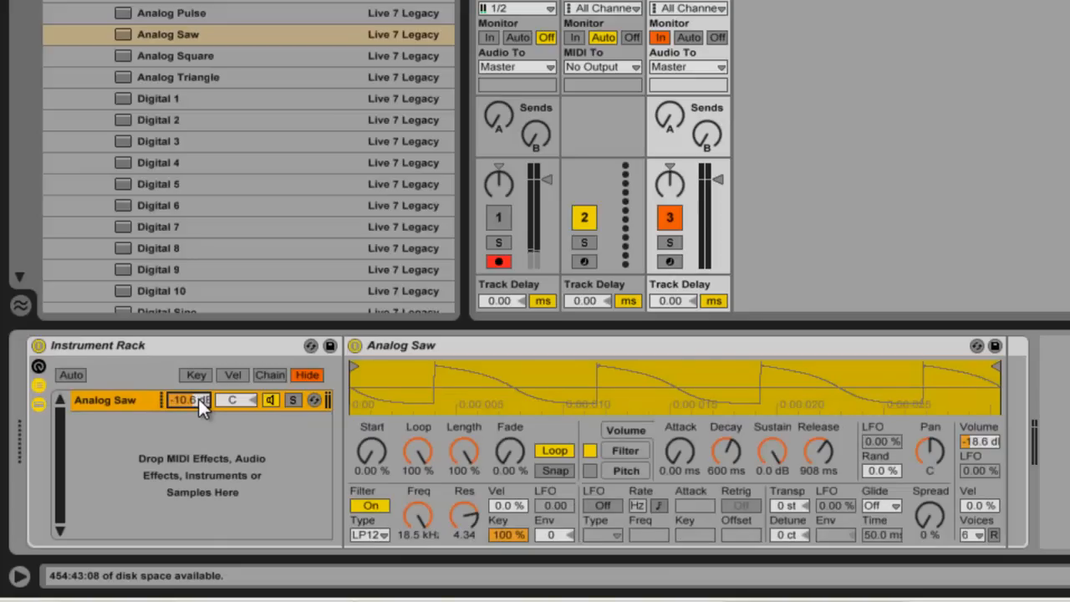
# Enable Simpler's LFO with a 2.95% pitch LFO amount and a rate of 5.21 Hz
pyautogui.click(602, 505)
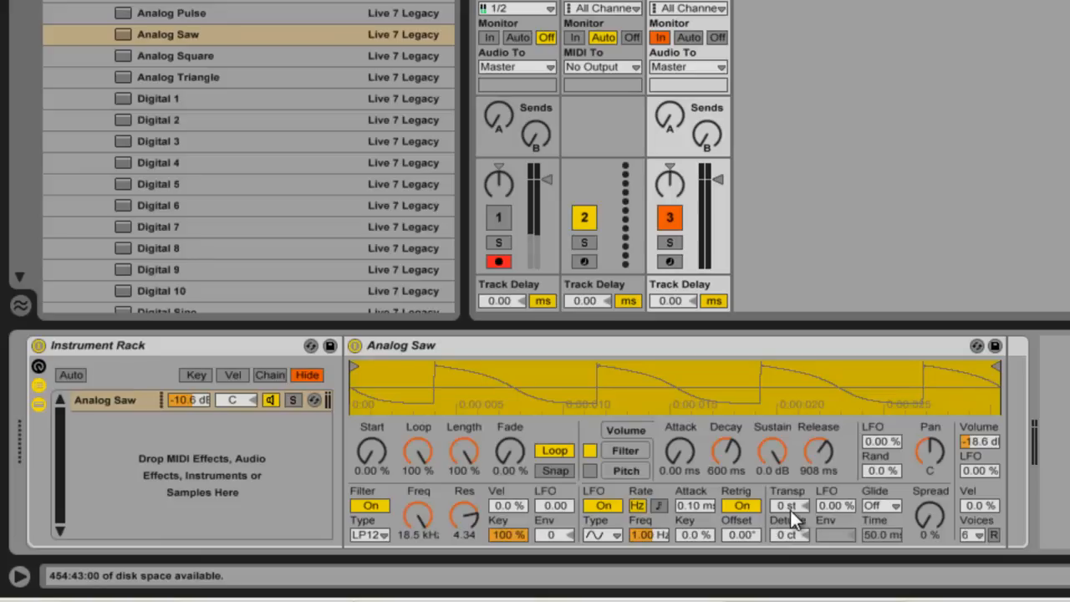
pyautogui.click(837, 507)
pyautogui.click(659, 534)
pyautogui.write('2.96')
pyautogui.press('Return')
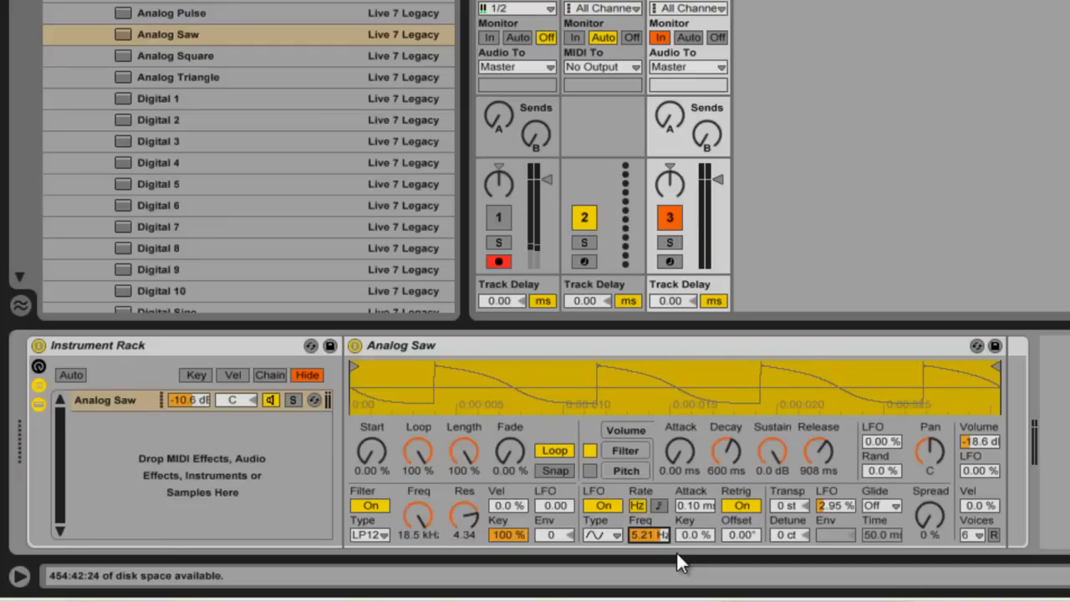
# Map the Analog Saw volume envelope's Attack to Macro 1 and its Release to Macro 2
pyautogui.click(38, 366)
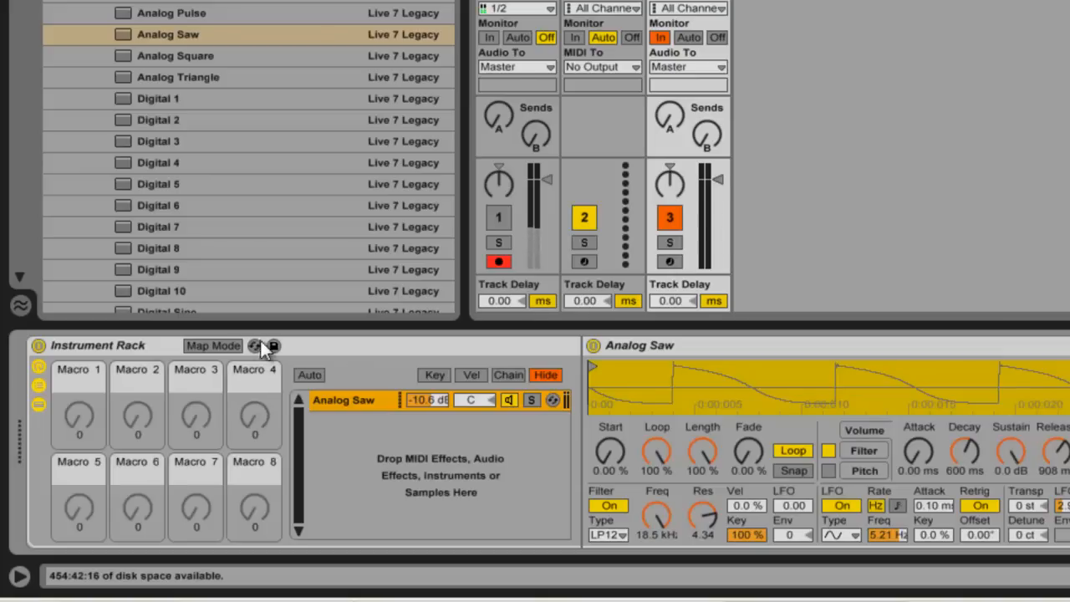
pyautogui.click(196, 345)
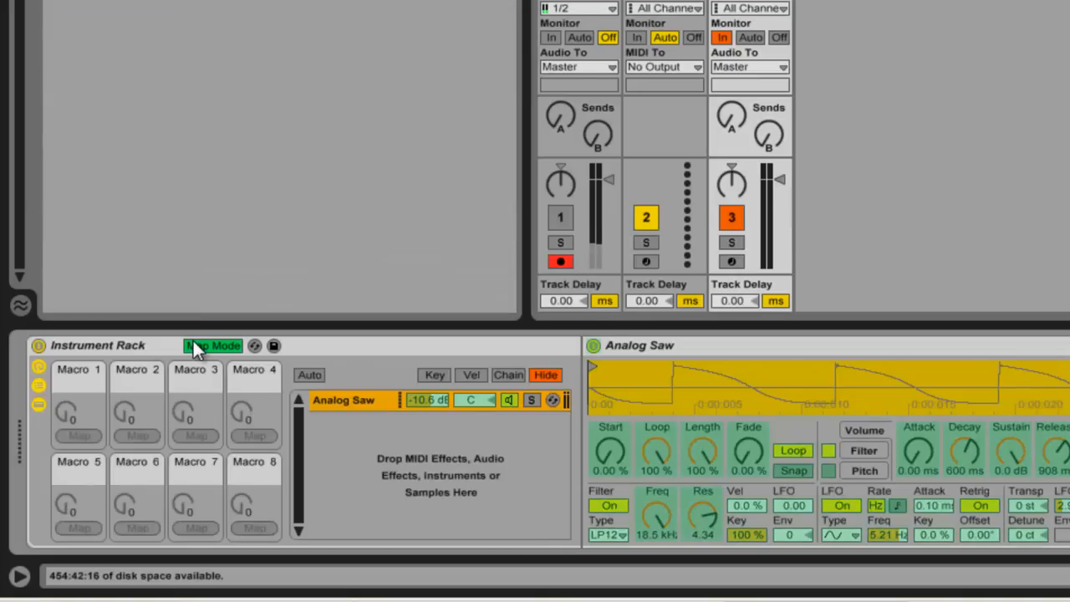
pyautogui.click(926, 448)
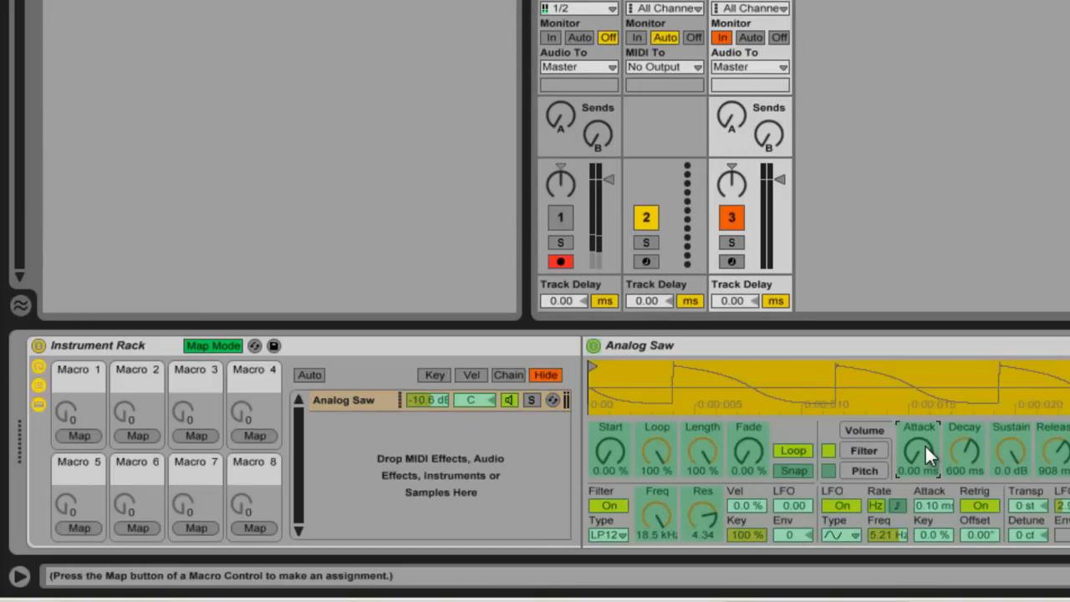
pyautogui.click(72, 430)
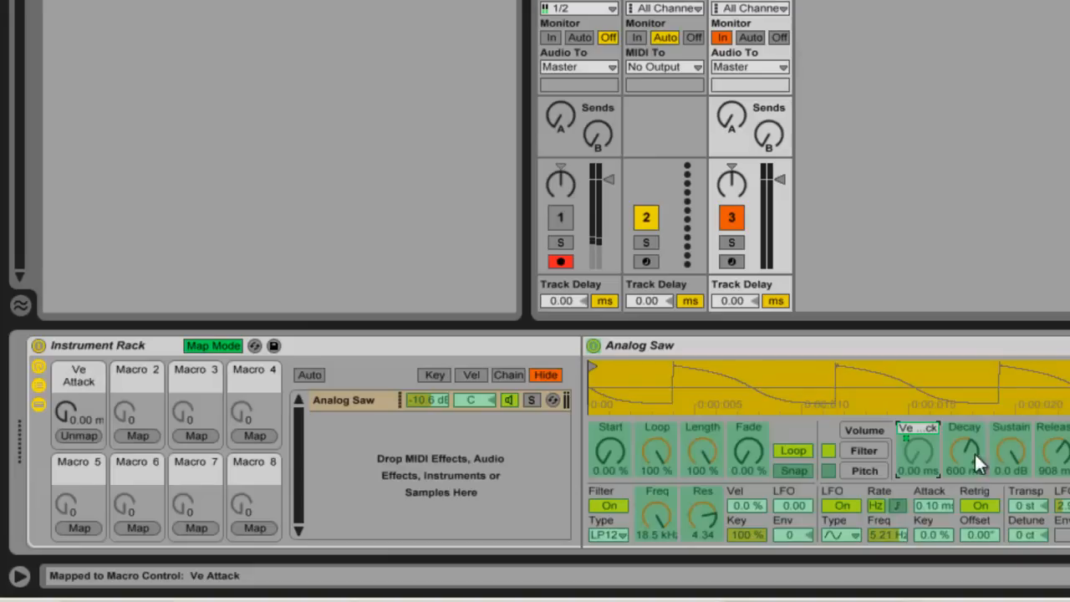
pyautogui.click(1060, 458)
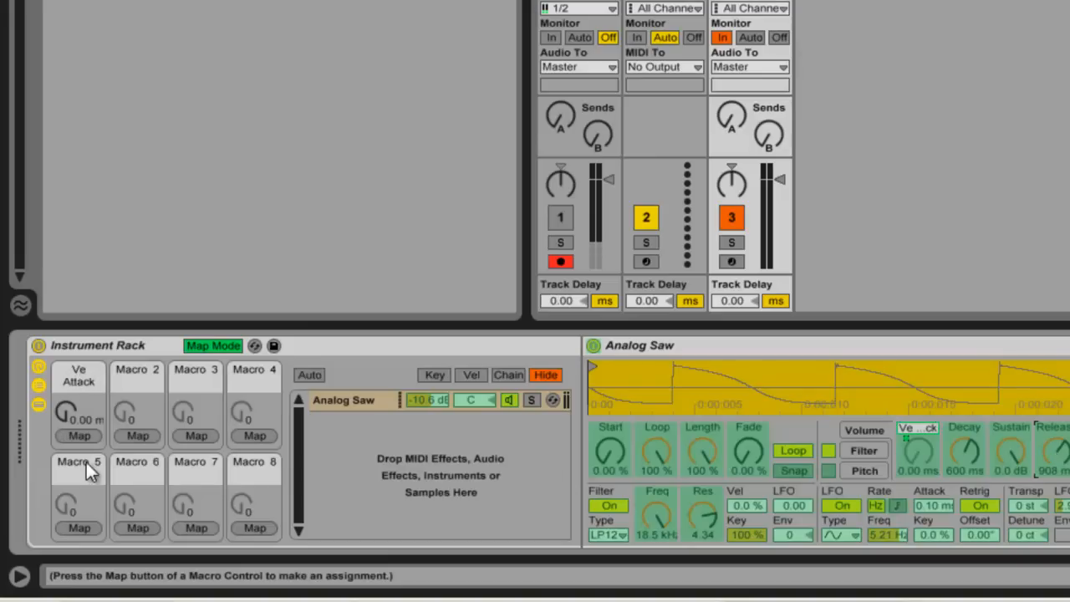
pyautogui.click(153, 432)
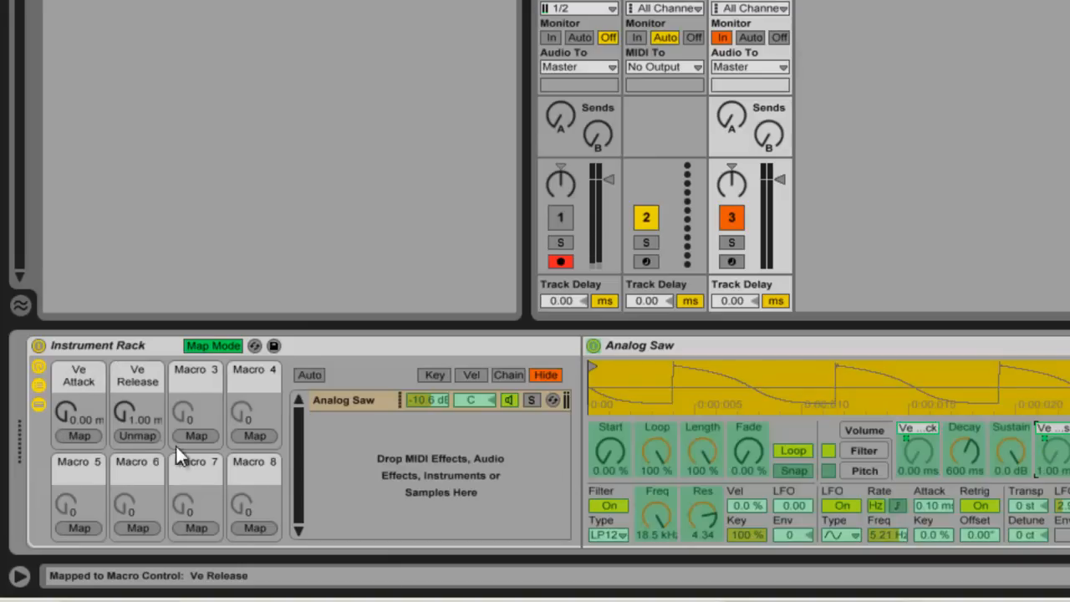
pyautogui.click(201, 348)
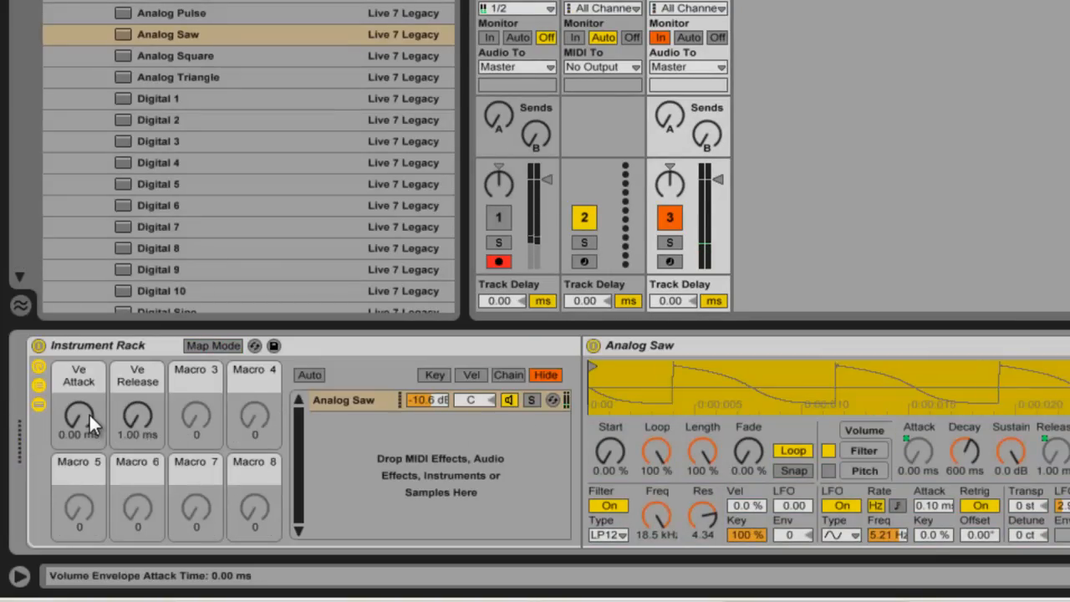
# Audition the Attack macro at about 3.22 s and the Release macro at about 3.15 s, returning both to their minimum
pyautogui.moveTo(88, 411); pyautogui.dragTo(82, 412)
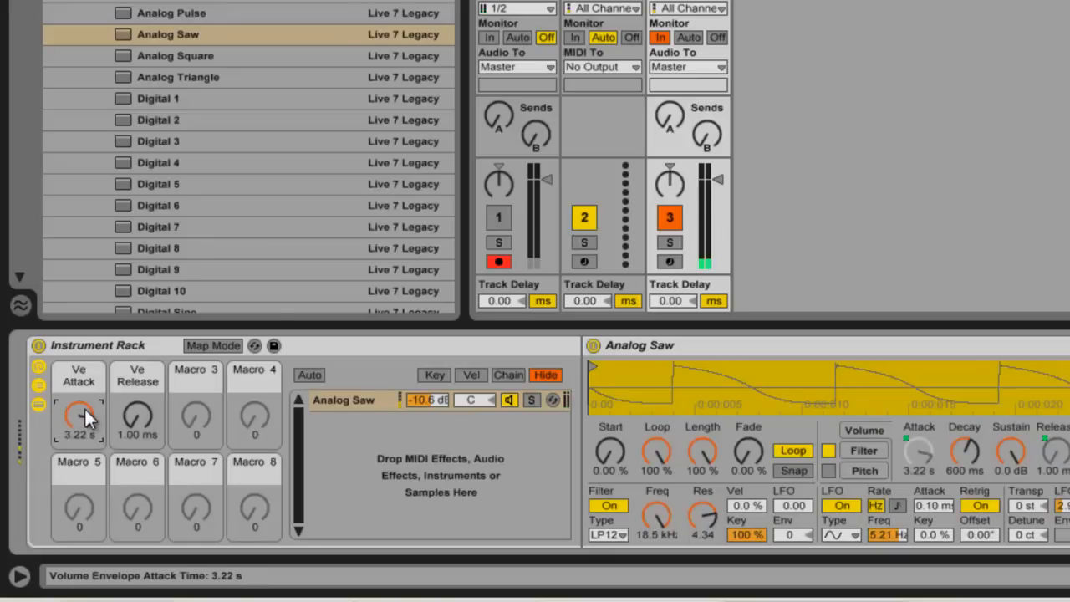
pyautogui.moveTo(125, 420)
pyautogui.mouseDown()
pyautogui.moveTo(136, 409)
pyautogui.moveTo(88, 418)
pyautogui.moveTo(134, 423)
pyautogui.mouseUp()
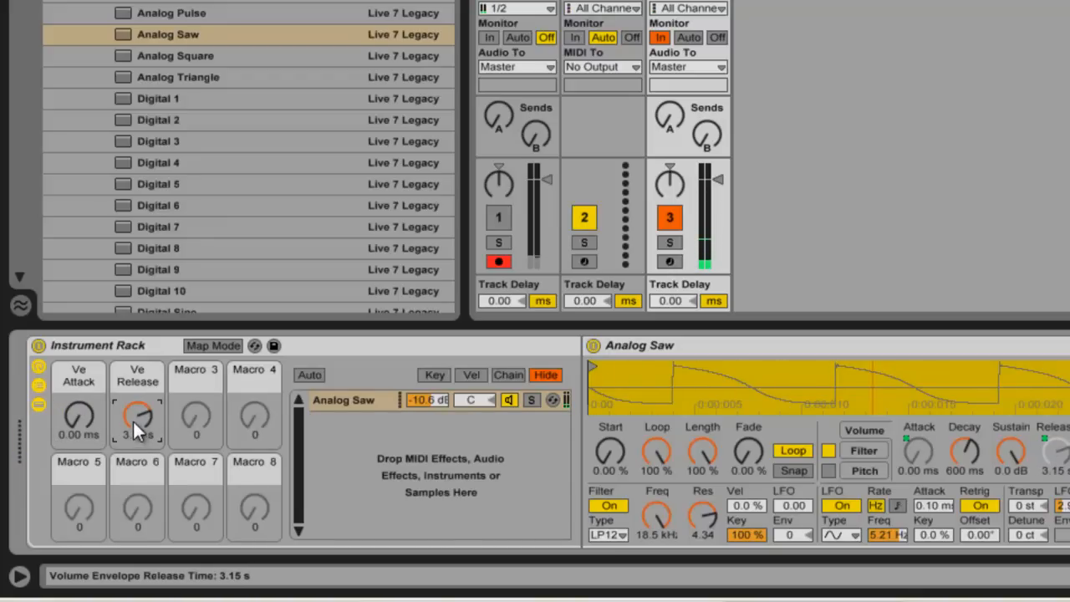
pyautogui.moveTo(133, 414); pyautogui.dragTo(137, 423)
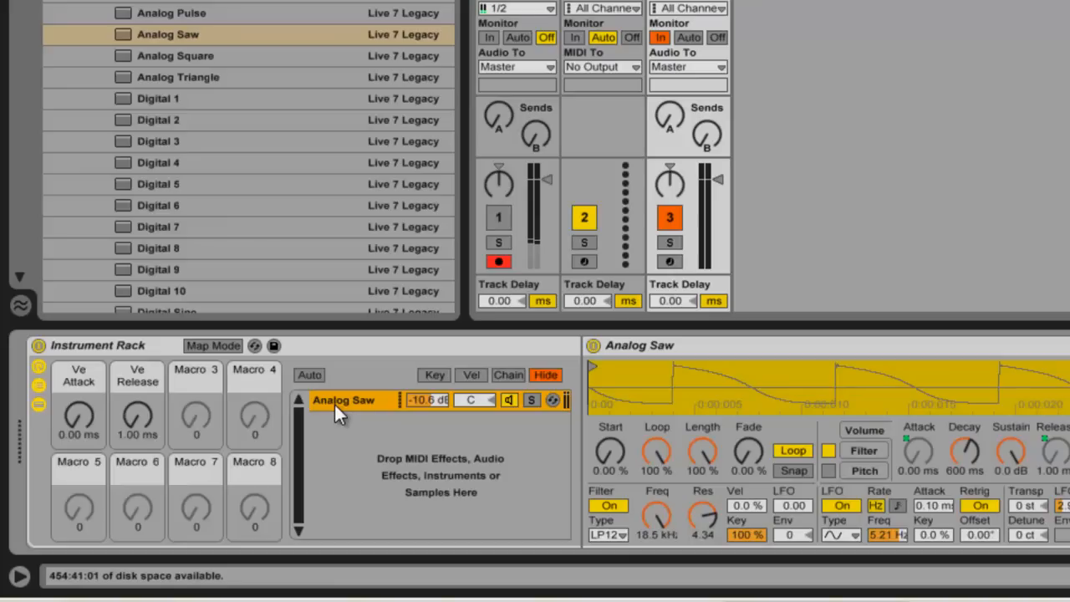
# Duplicate the Analog Saw chain five times to make six identical chains in the rack
pyautogui.hotkey('ctrl', 'd')
pyautogui.hotkey('ctrl', 'd')
pyautogui.hotkey('ctrl', 'd')
pyautogui.hotkey('ctrl', 'd')
pyautogui.hotkey('ctrl', 'd')
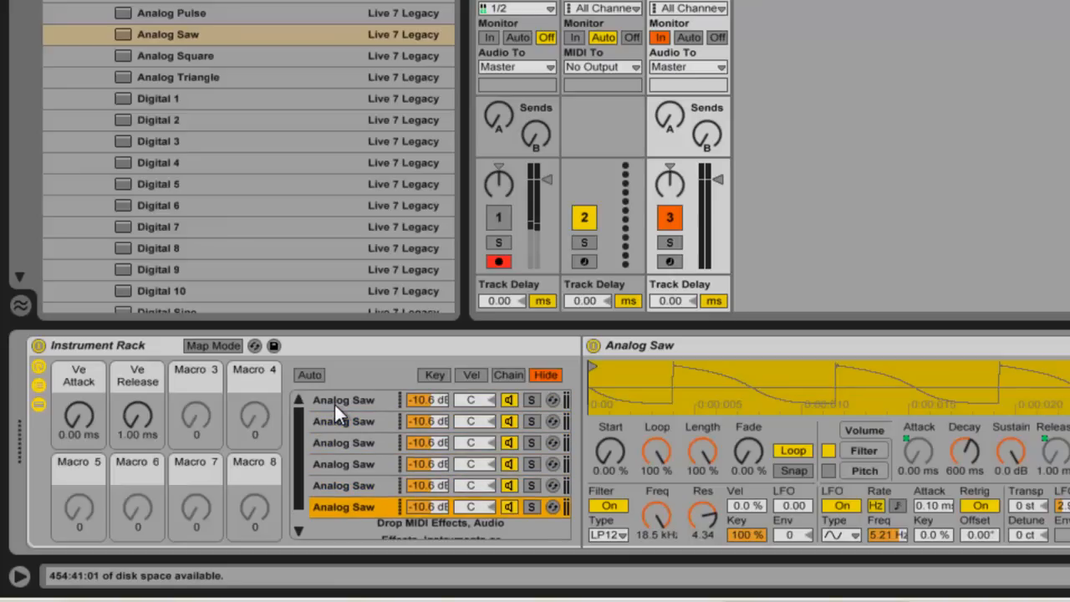
# Vary the LFO rates of the second and third Analog Saw chains, setting the third to 5.90 Hz
pyautogui.click(350, 420)
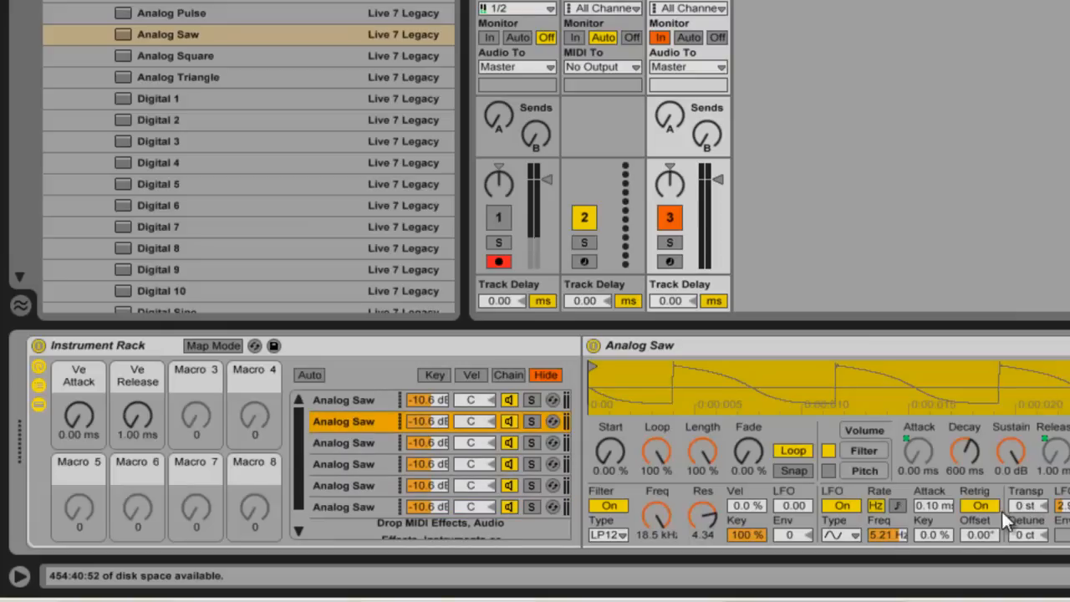
pyautogui.moveTo(883, 535); pyautogui.dragTo(887, 533)
pyautogui.click(885, 534)
pyautogui.click(351, 442)
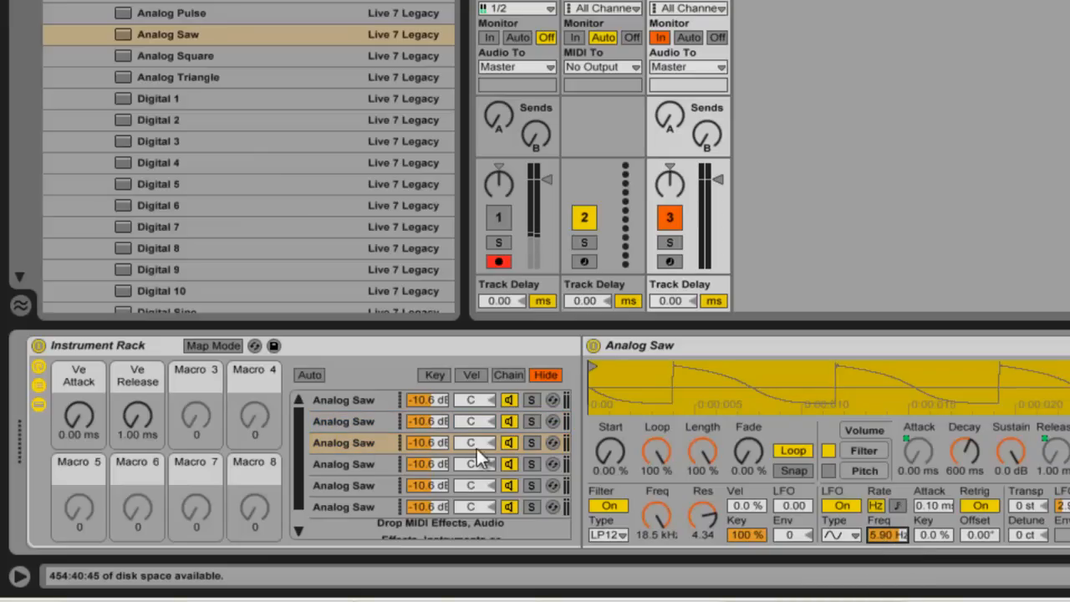
# Vary the LFO rates of the remaining Analog Saw chains, setting the fourth to 3.81 Hz and the sixth to 4.89 Hz
pyautogui.click(364, 464)
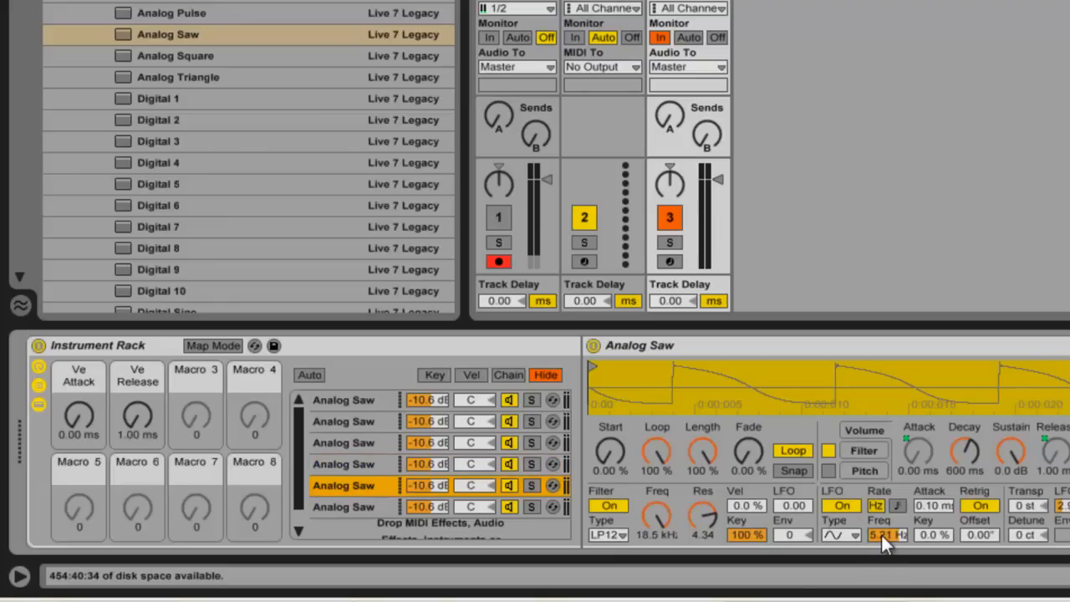
pyautogui.press('Delete')
pyautogui.click(349, 488)
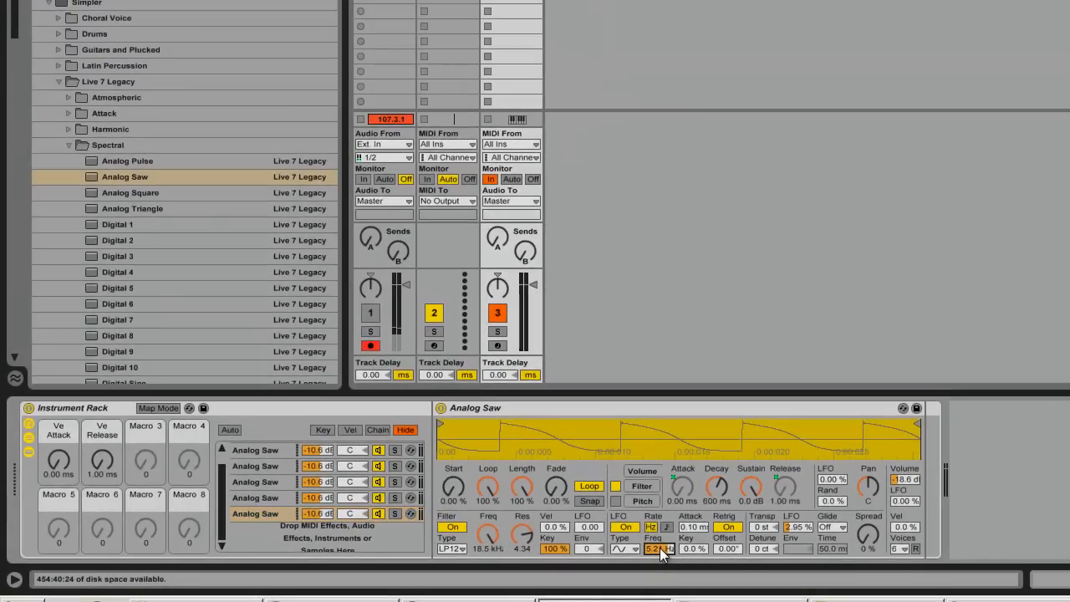
pyautogui.moveTo(692, 546); pyautogui.dragTo(692, 558)
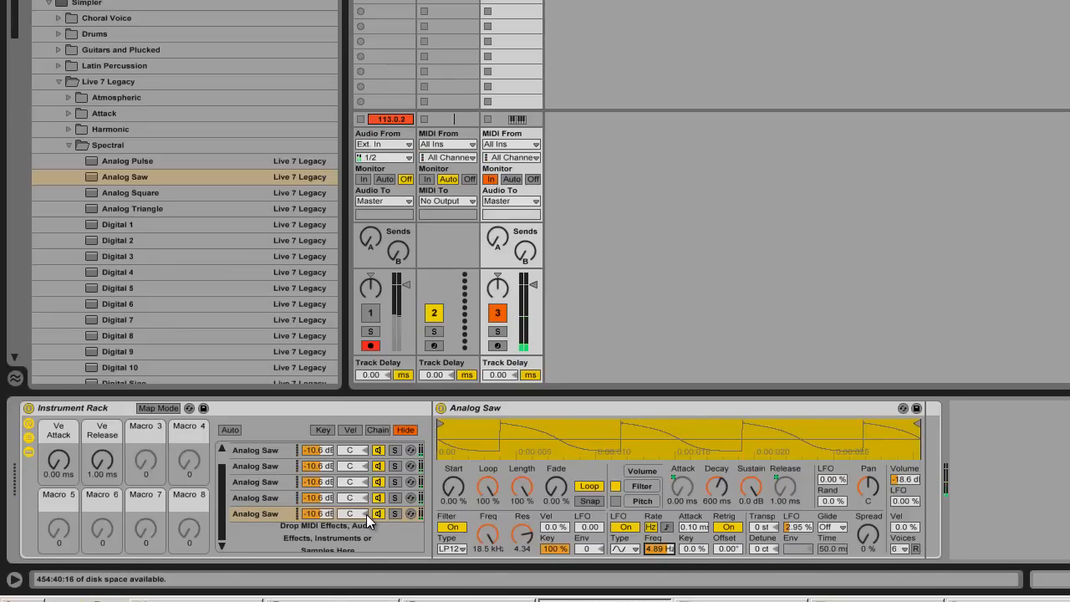
# Set the Attack macro to 923 ms for a slow fade-in
pyautogui.moveTo(63, 460); pyautogui.dragTo(58, 458)
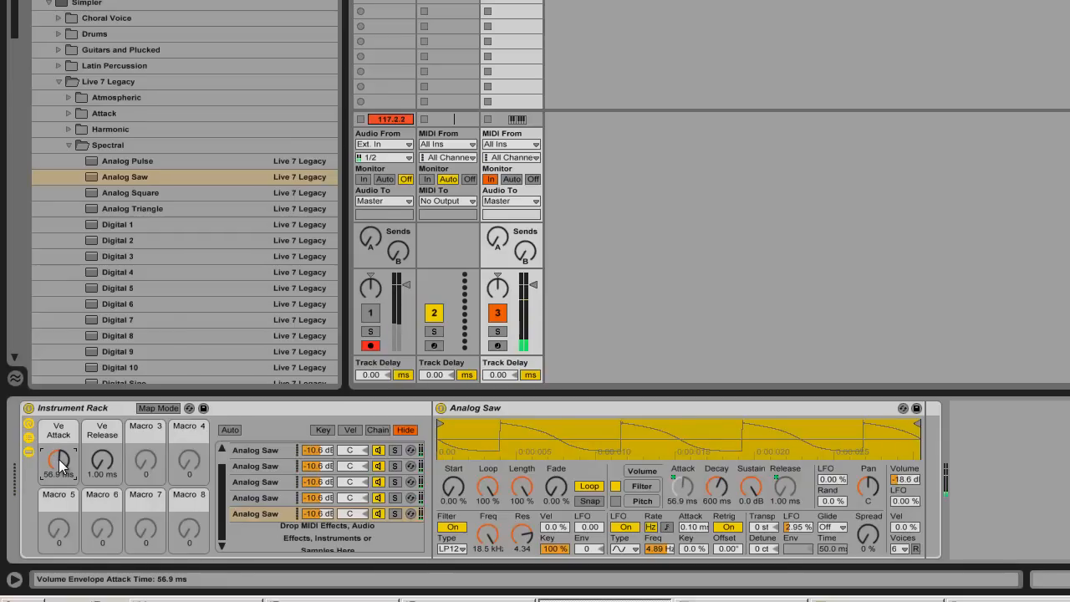
pyautogui.moveTo(60, 460); pyautogui.dragTo(59, 460)
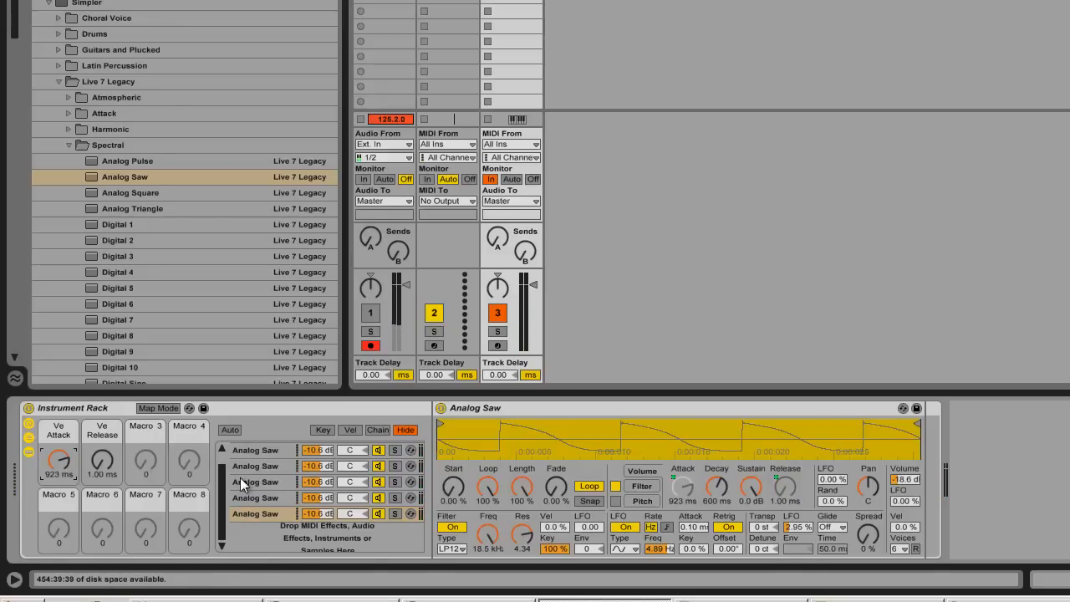
# Pan the first four Analog Saw chains to 50L, 50R, 26L and 26R, and select the last chain
pyautogui.hotkey('ctrl', 'd')
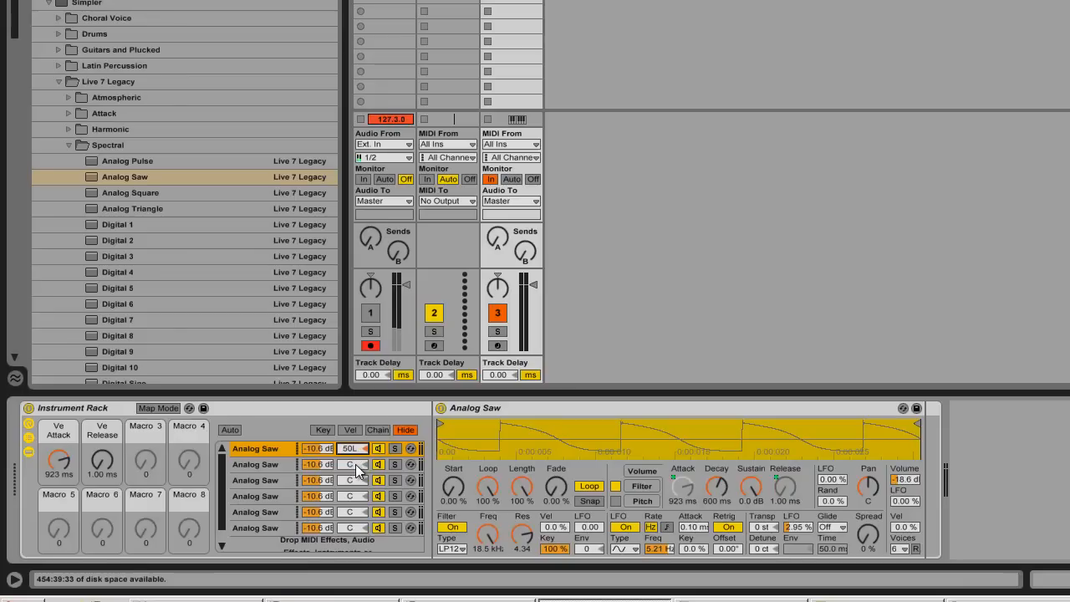
pyautogui.moveTo(354, 485); pyautogui.dragTo(350, 493)
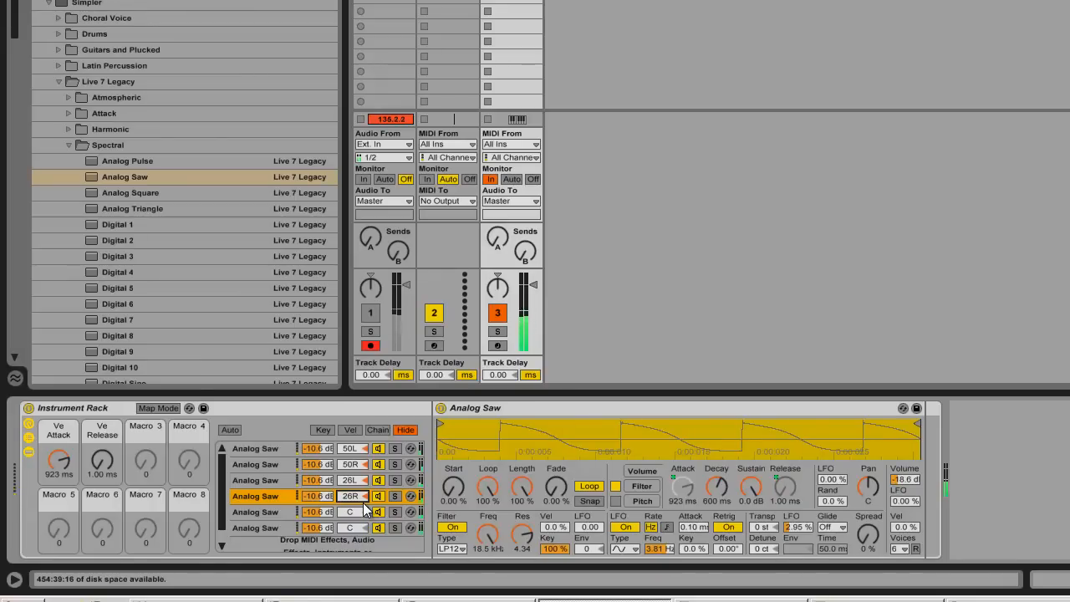
pyautogui.scroll(-1, 365, 510)
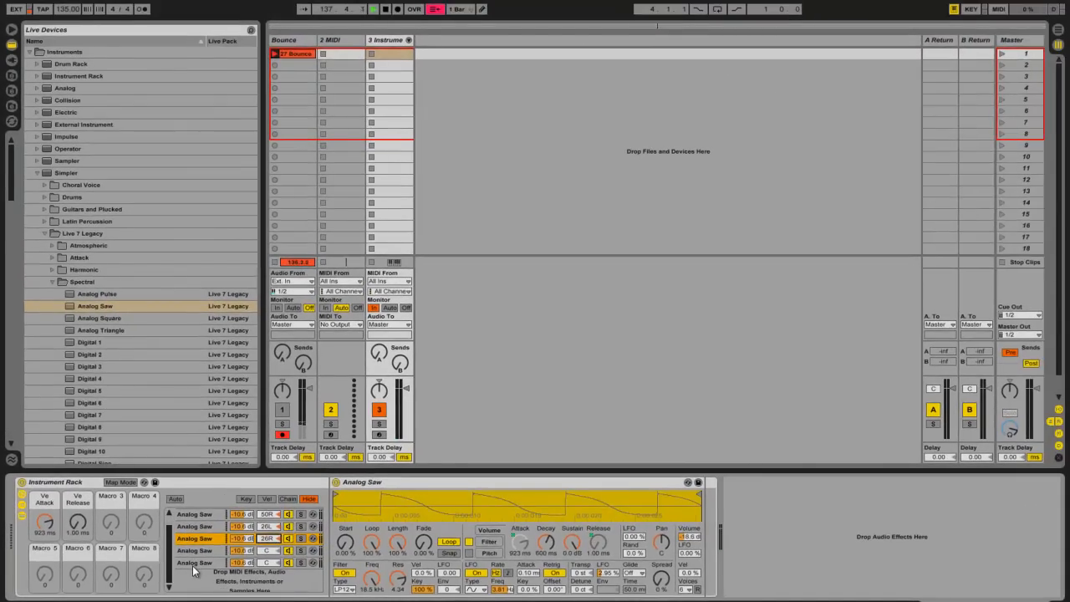
pyautogui.click(193, 563)
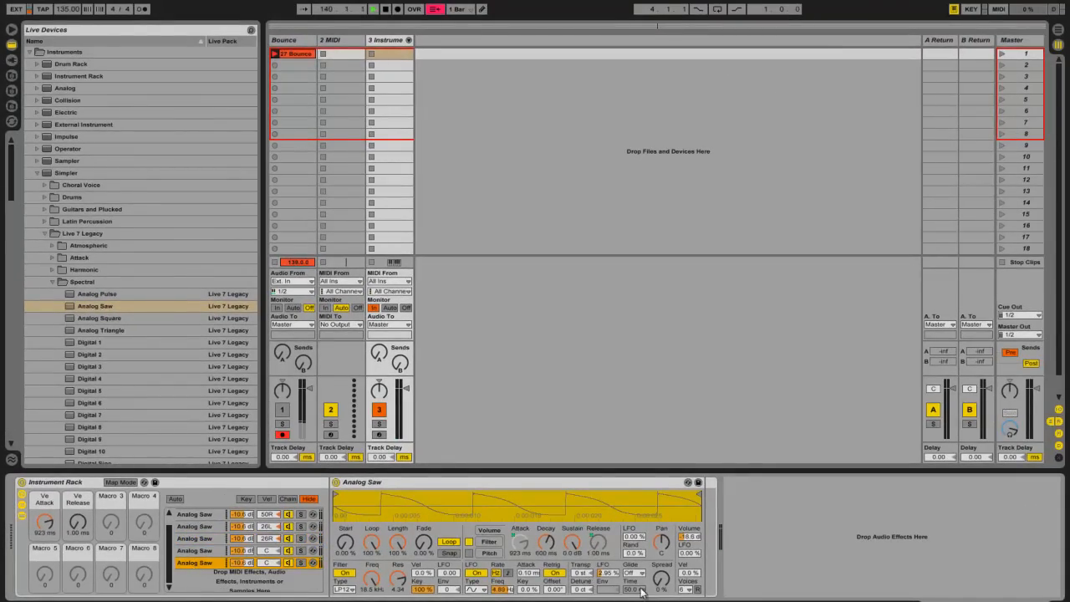
# Transpose the last Analog Saw chain to -12 st
pyautogui.moveTo(585, 576); pyautogui.dragTo(588, 578)
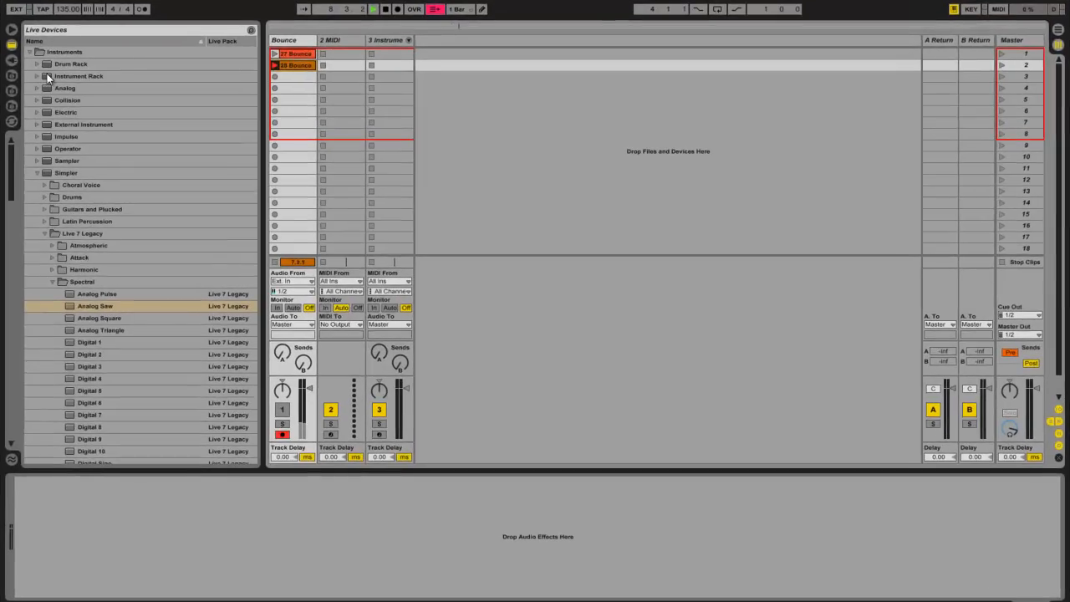
# Create a new track with an empty Instrument Rack and move the Analog Saw rack from track 3 into it
pyautogui.click(97, 92)
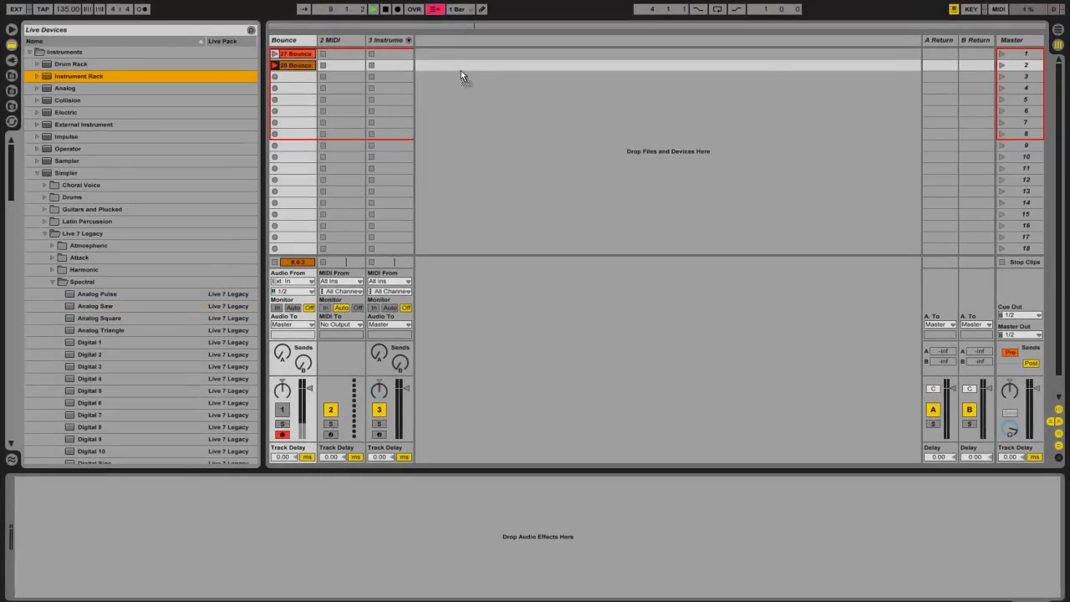
pyautogui.moveTo(435, 52); pyautogui.dragTo(435, 52)
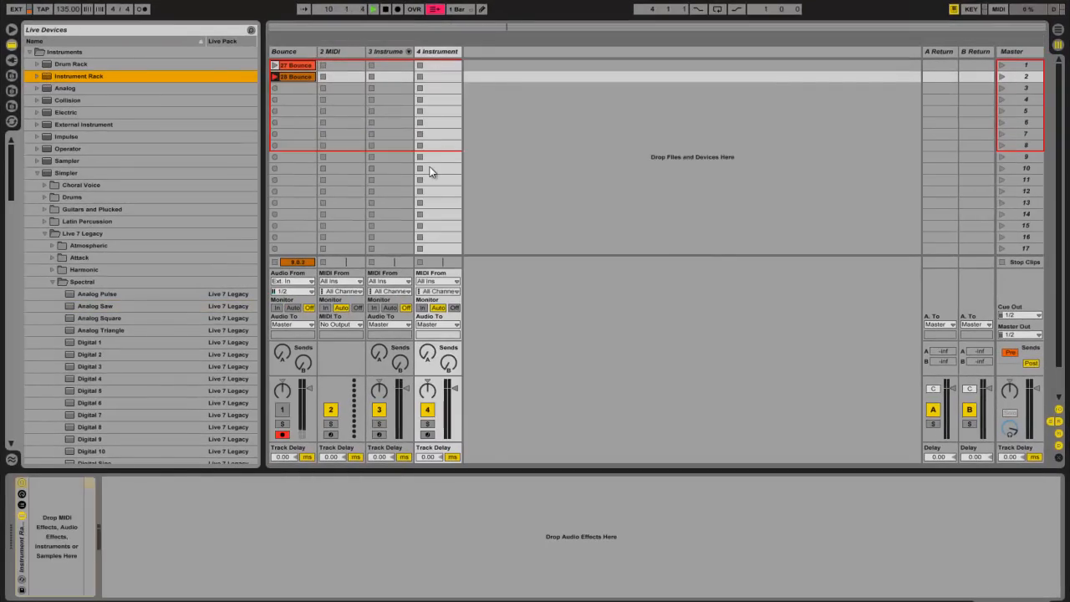
pyautogui.click(383, 53)
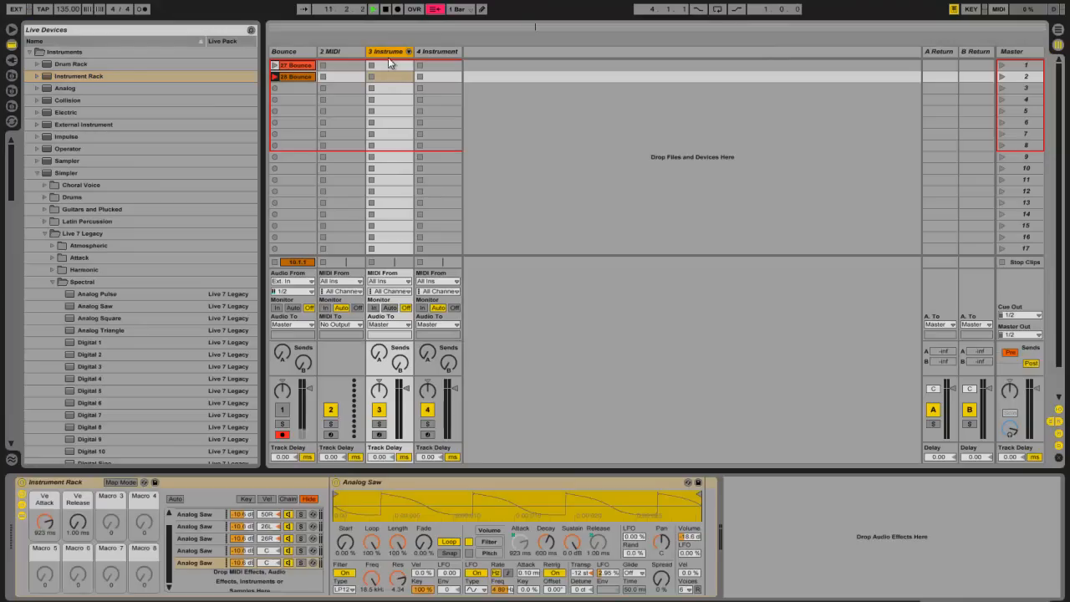
pyautogui.click(199, 486)
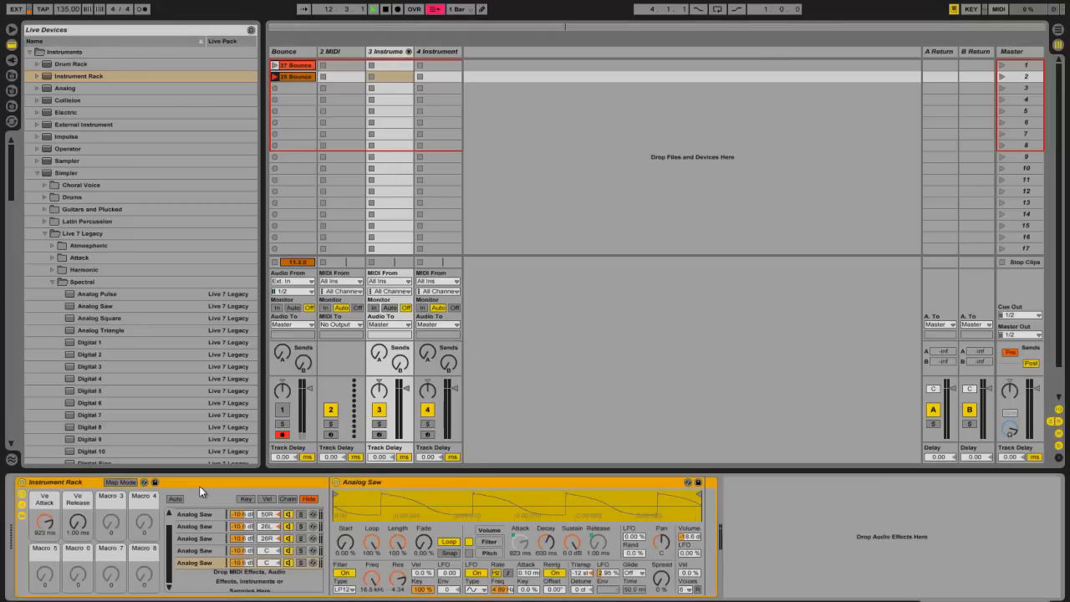
pyautogui.press('Delete')
pyautogui.click(436, 52)
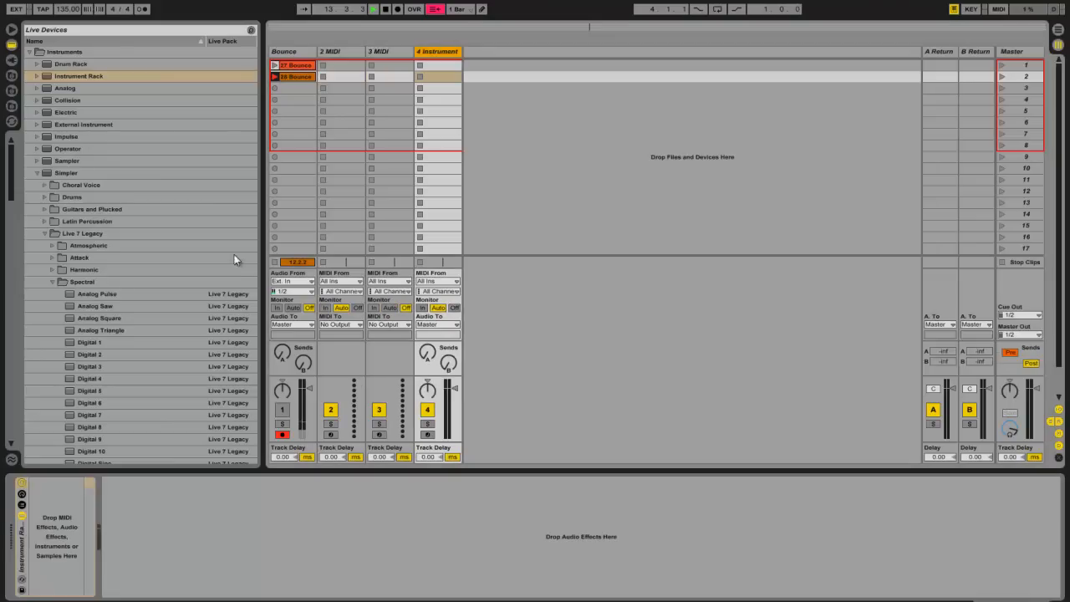
pyautogui.click(51, 526)
pyautogui.click(51, 527)
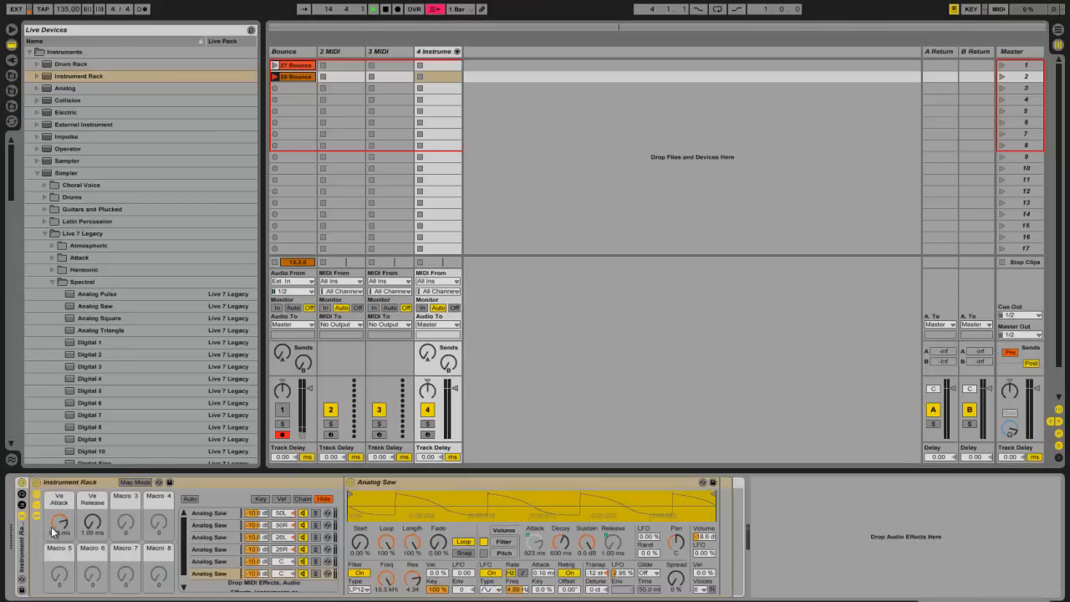
# Rename the inner Instrument Rack as Supersaw and set track 4's monitoring to In
pyautogui.click(72, 484)
pyautogui.hotkey('ctrl', 'r')
pyautogui.write('Supersaw')
pyautogui.press('Return')
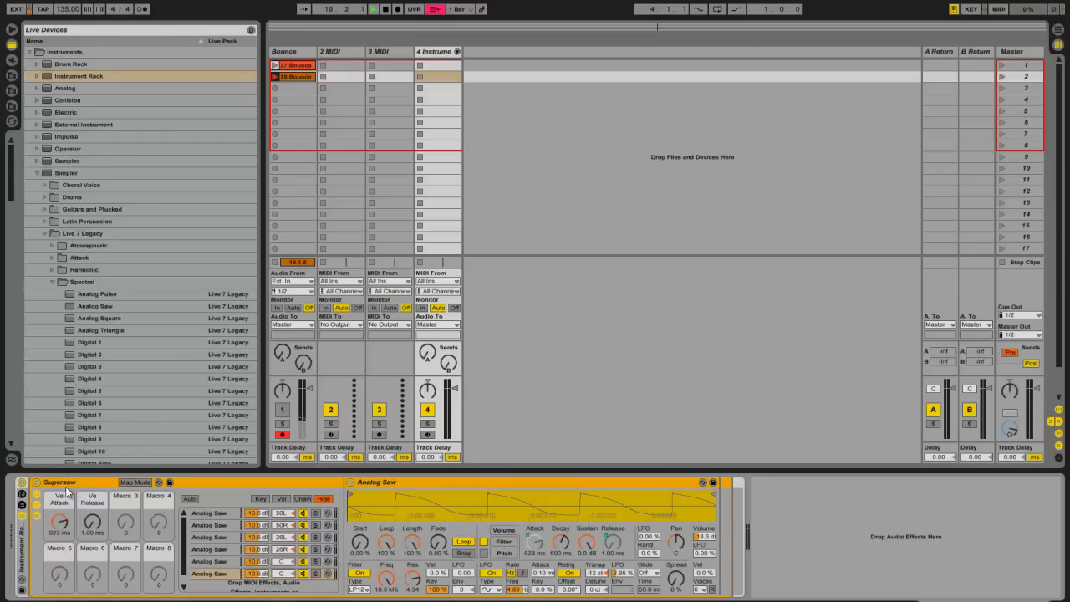
pyautogui.click(422, 308)
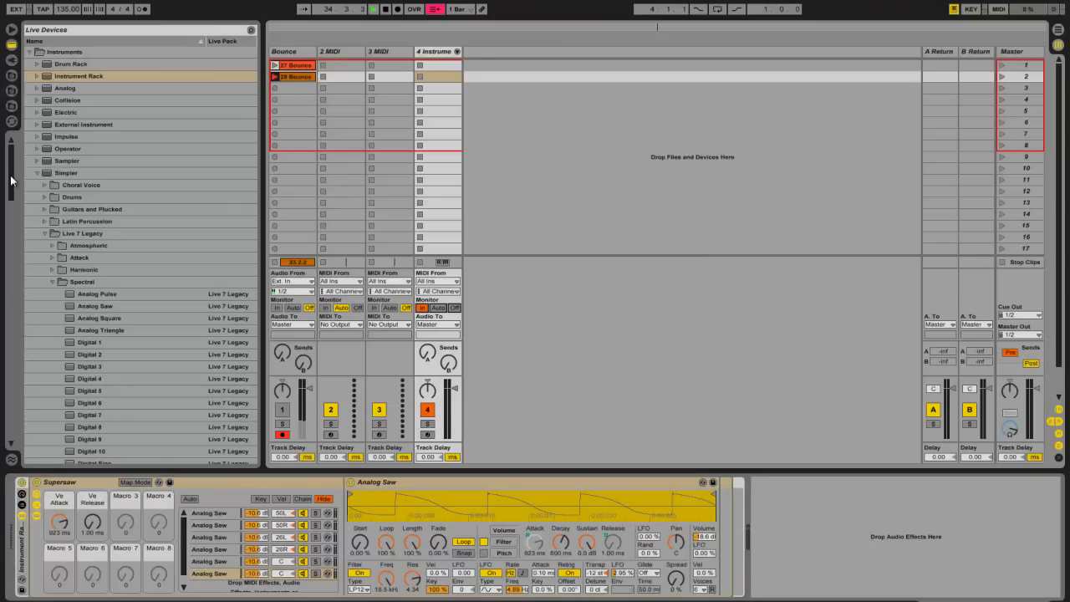
# Insert an Auto Filter audio effect after the Supersaw rack in its chain and collapse the Analog Saw device
pyautogui.moveTo(11, 178); pyautogui.dragTo(20, 308)
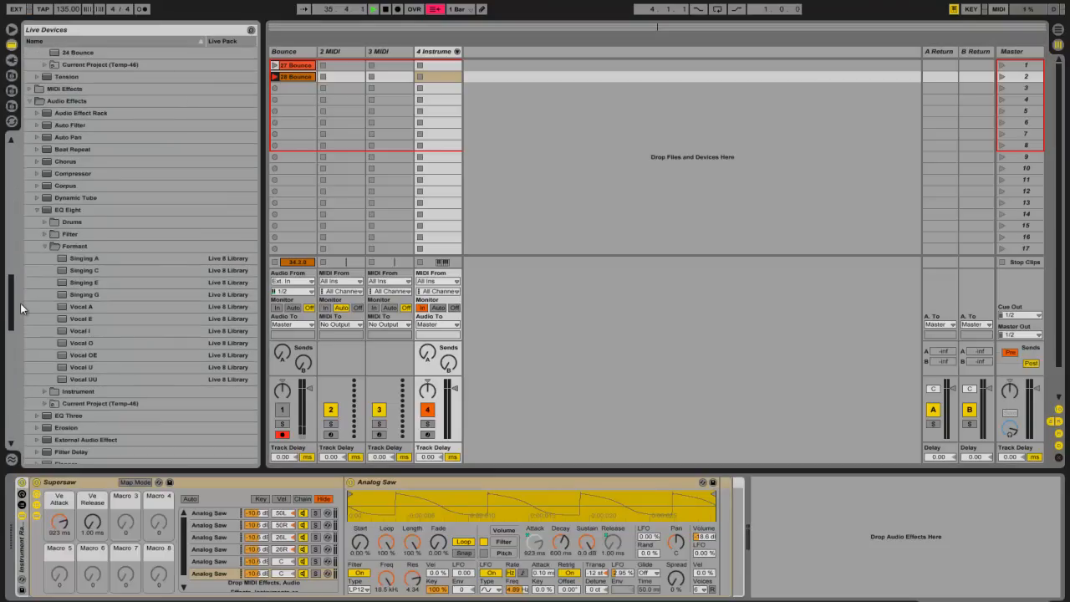
pyautogui.moveTo(48, 131); pyautogui.dragTo(729, 525)
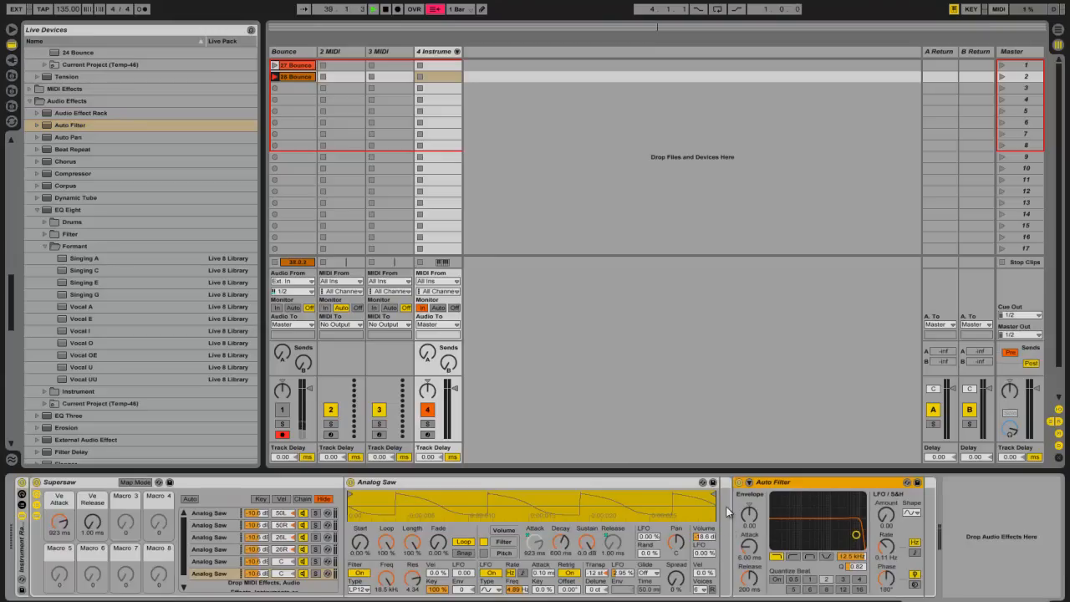
pyautogui.doubleClick(464, 484)
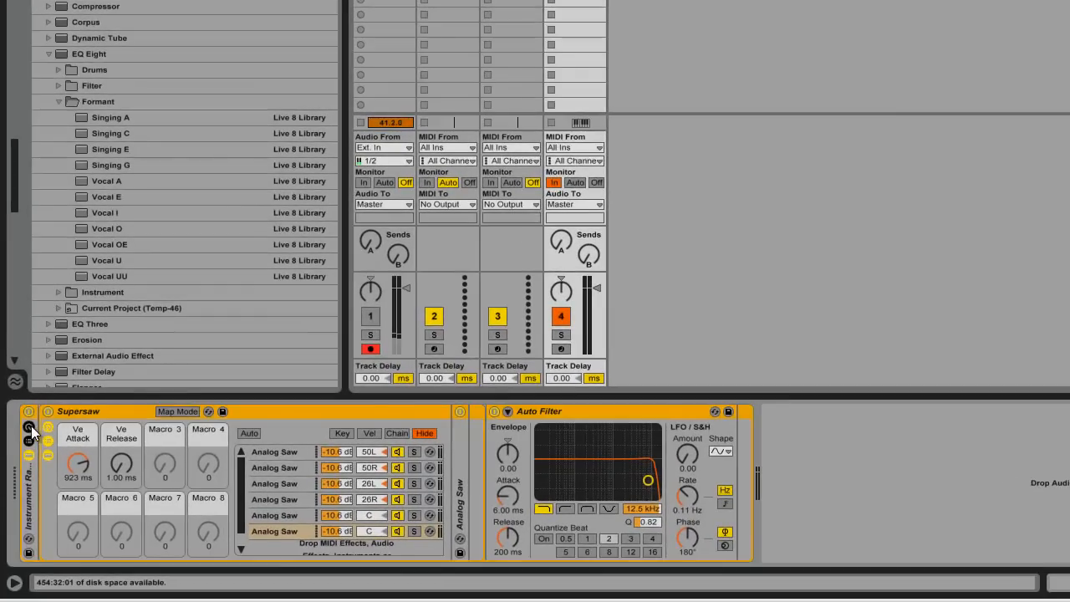
# Show the outer Instrument Rack's chain list and set the Auto Filter to about 6.38 kHz with a Q of 1.32
pyautogui.click(30, 441)
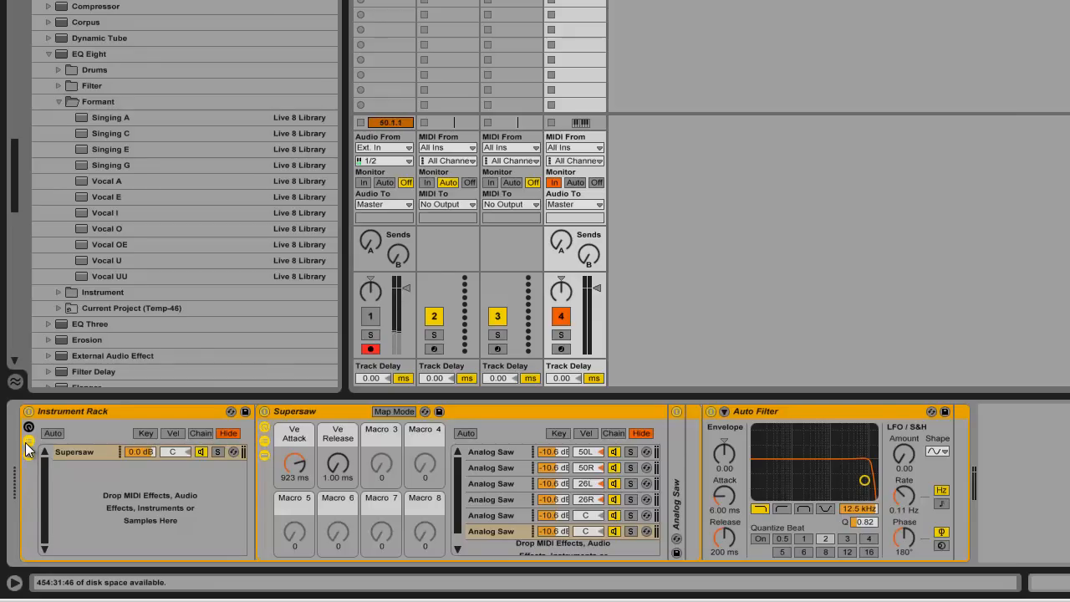
pyautogui.moveTo(865, 481)
pyautogui.mouseDown()
pyautogui.moveTo(781, 478)
pyautogui.moveTo(858, 476)
pyautogui.moveTo(782, 474)
pyautogui.moveTo(853, 468)
pyautogui.mouseUp()
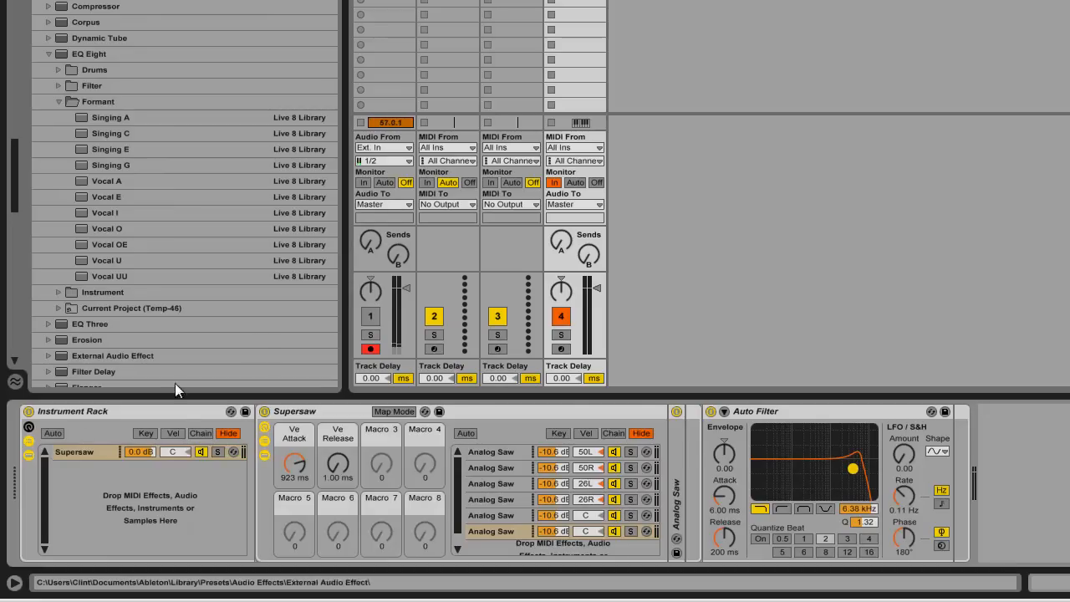
# Map the outer rack's first two macros to the Auto Filter's Frequency and Resonance
pyautogui.click(29, 426)
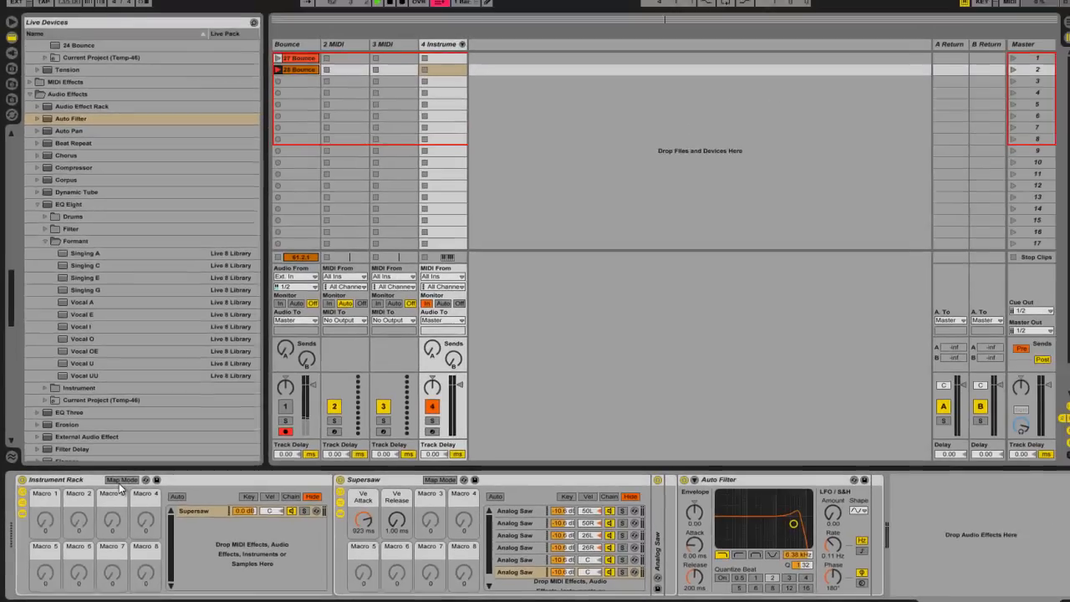
pyautogui.click(122, 480)
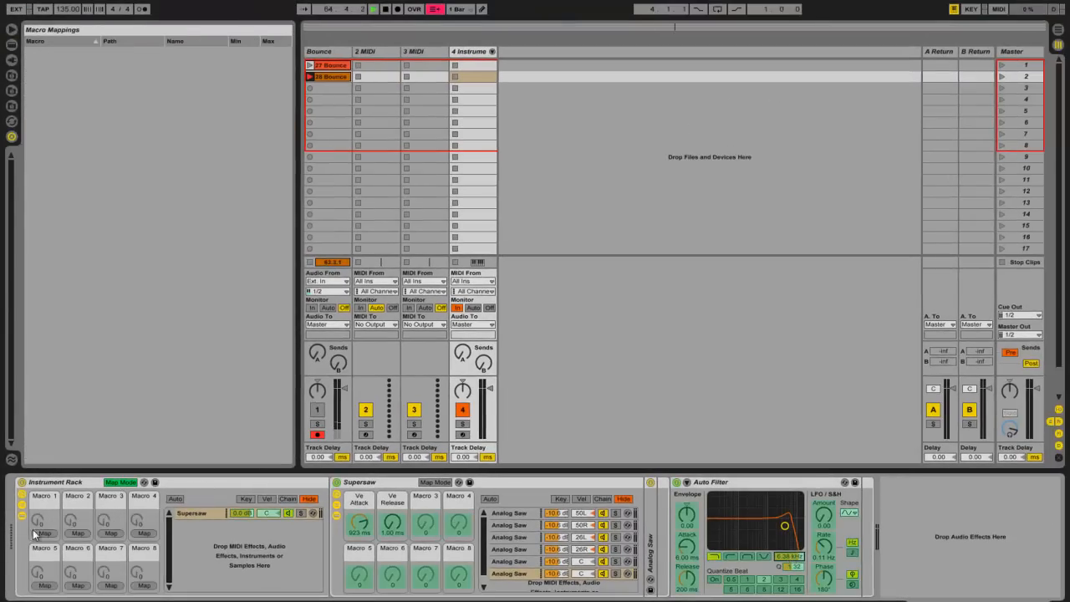
pyautogui.click(35, 534)
pyautogui.click(791, 569)
pyautogui.click(77, 533)
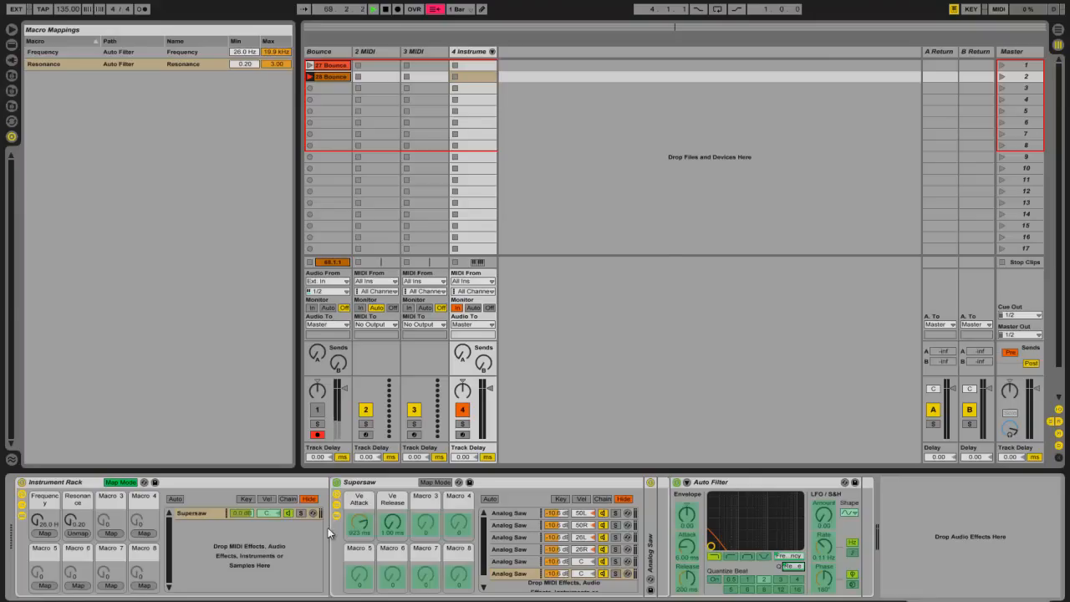
pyautogui.click(123, 484)
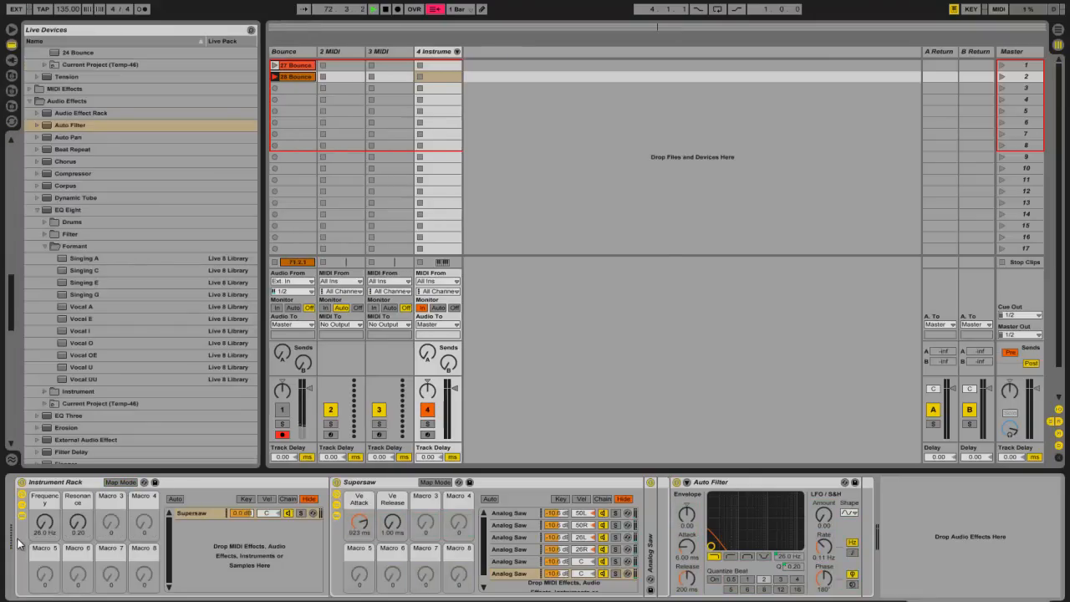
# Sweep the Frequency macro down to 46.1 Hz and raise the Resonance macro to 1.21
pyautogui.moveTo(48, 524); pyautogui.dragTo(48, 481)
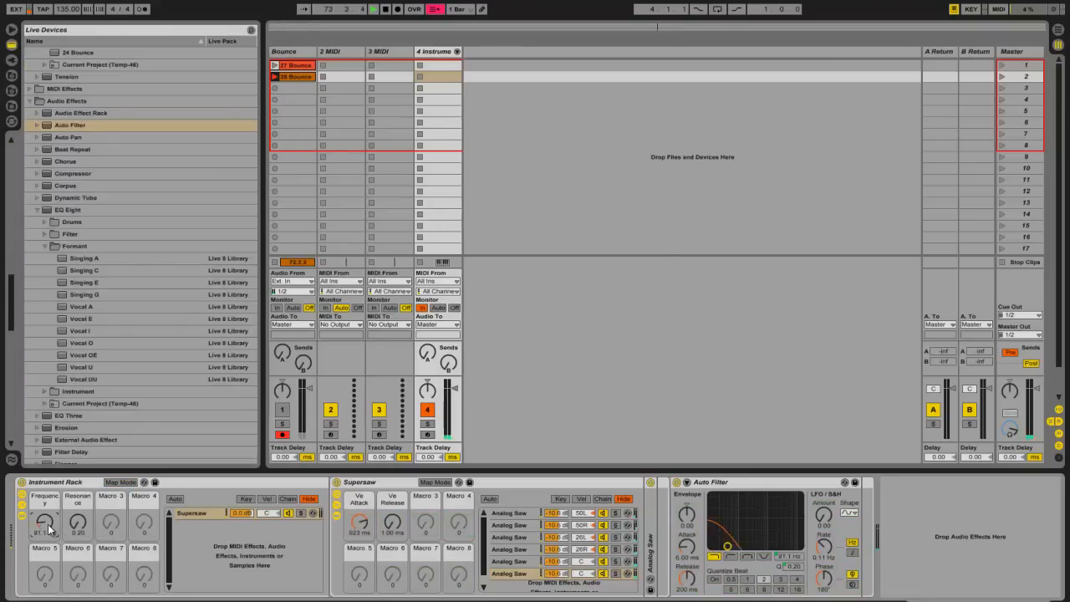
pyautogui.moveTo(48, 524)
pyautogui.mouseDown()
pyautogui.moveTo(47, 560)
pyautogui.moveTo(43, 508)
pyautogui.moveTo(47, 529)
pyautogui.mouseUp()
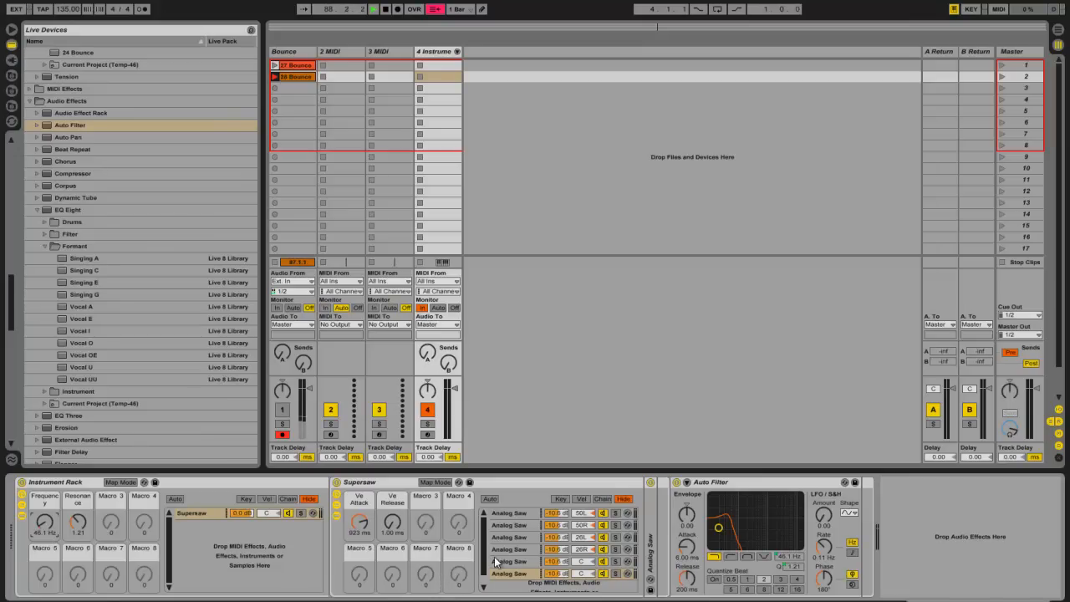
# Add the Mallet Attack preset from the Simpler Live 7 Legacy Attack folder as a new chain in the Supersaw rack and solo it
pyautogui.scroll(-1, 483, 572)
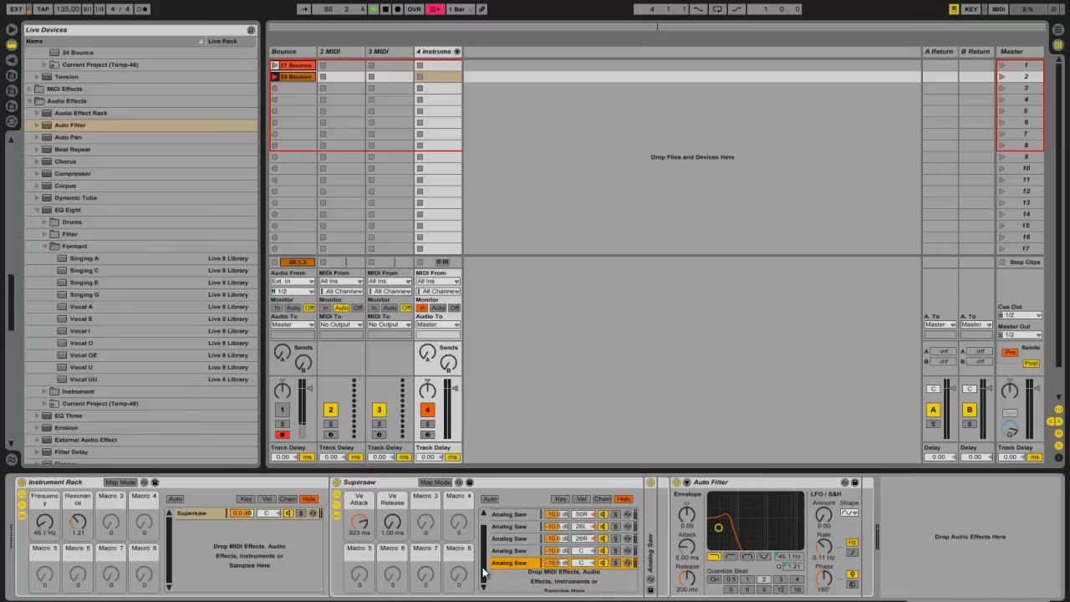
pyautogui.scroll(10, 77, 287)
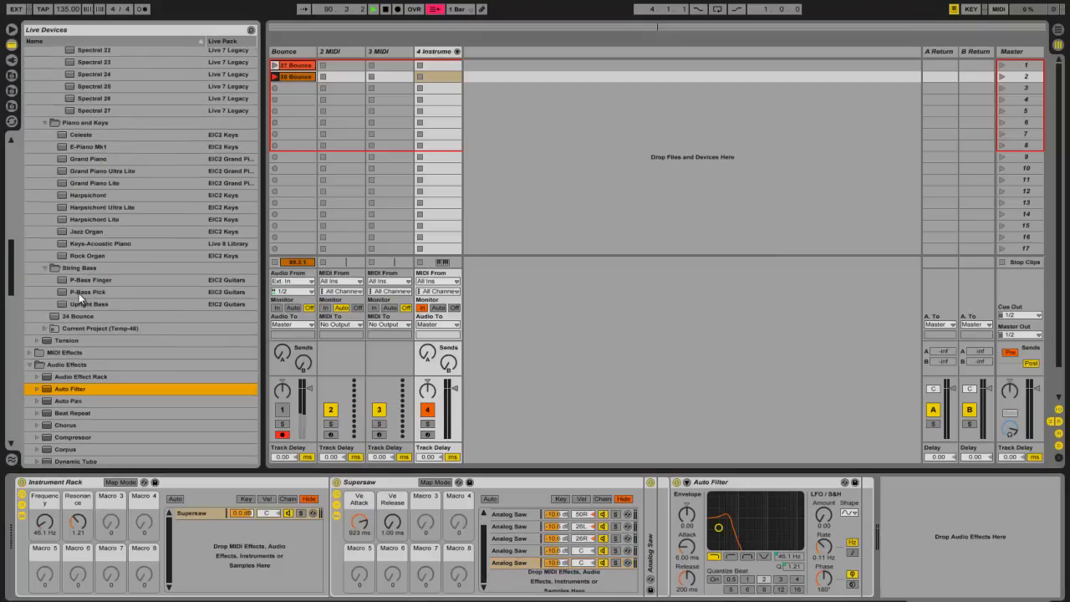
pyautogui.moveTo(12, 276); pyautogui.dragTo(11, 183)
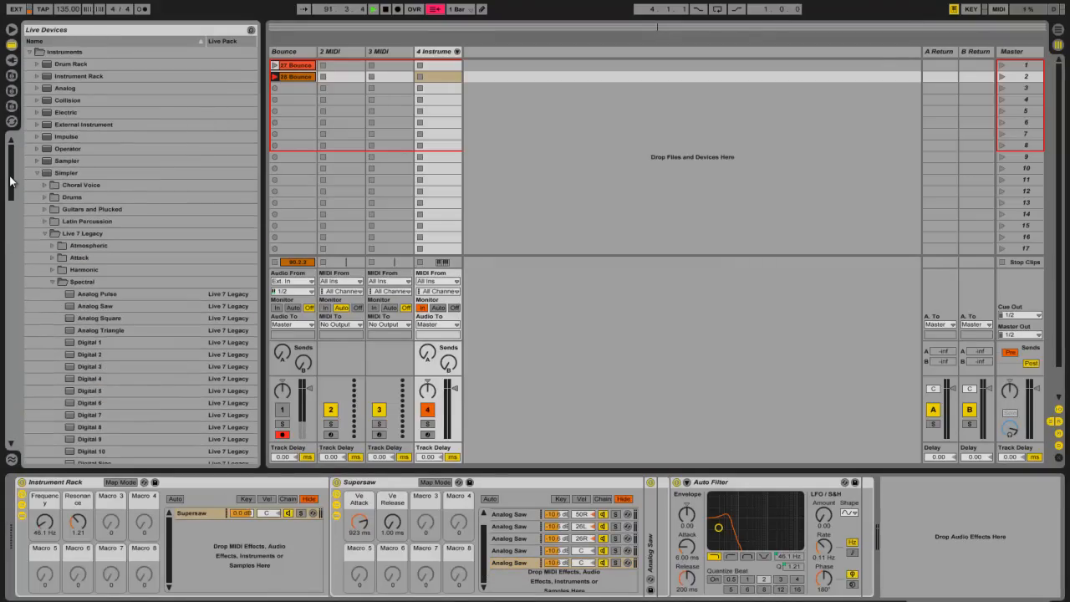
pyautogui.click(50, 257)
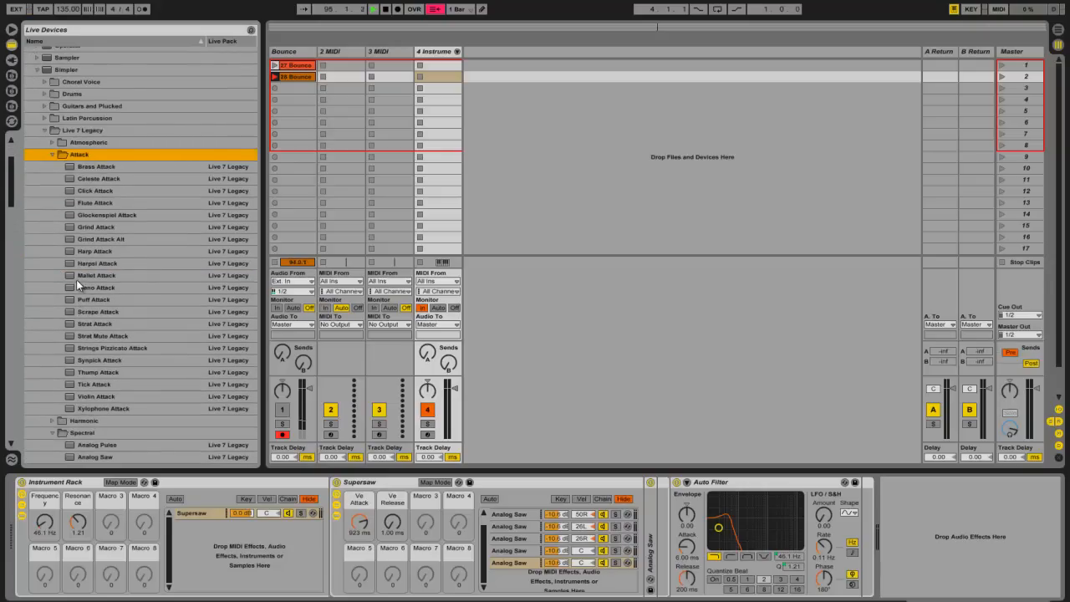
pyautogui.moveTo(69, 274); pyautogui.dragTo(523, 585)
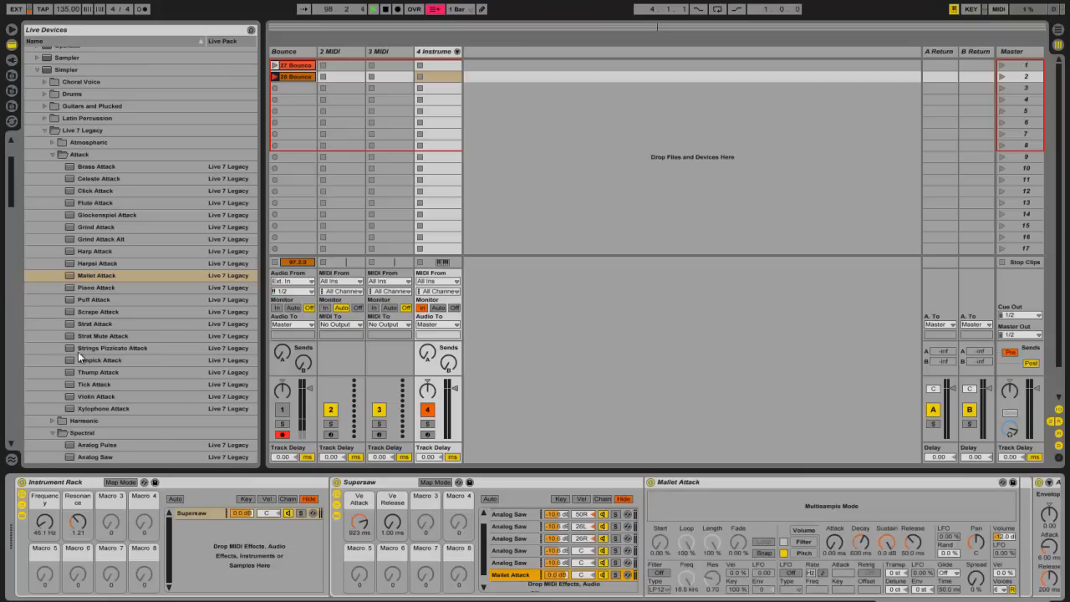
pyautogui.click(615, 575)
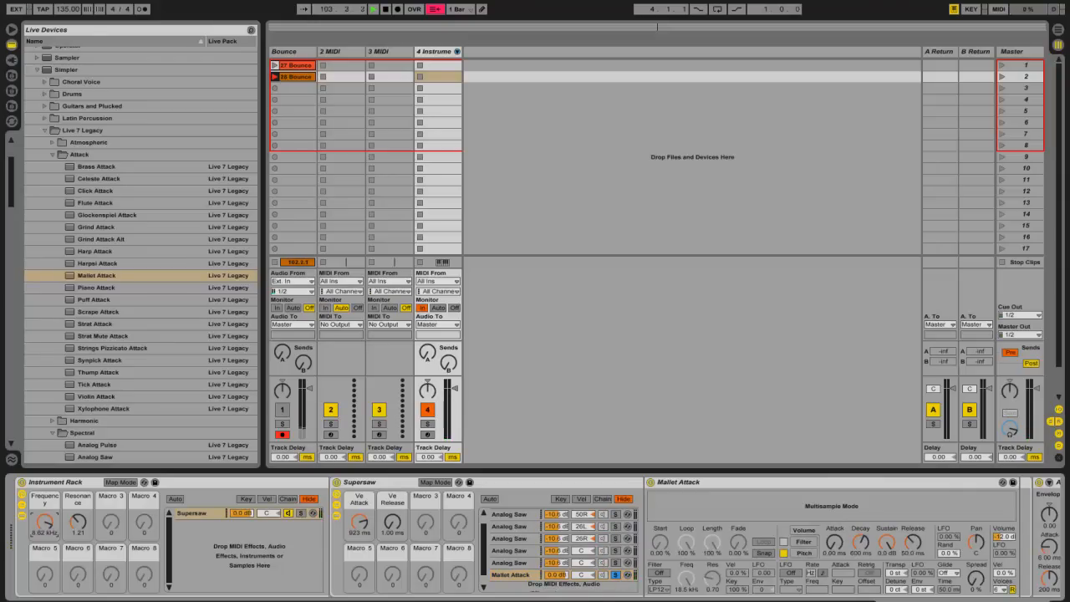
# Set the Auto Filter's envelope amount to 127 and unfold its sidechain section
pyautogui.hscroll(5, 447, 526)
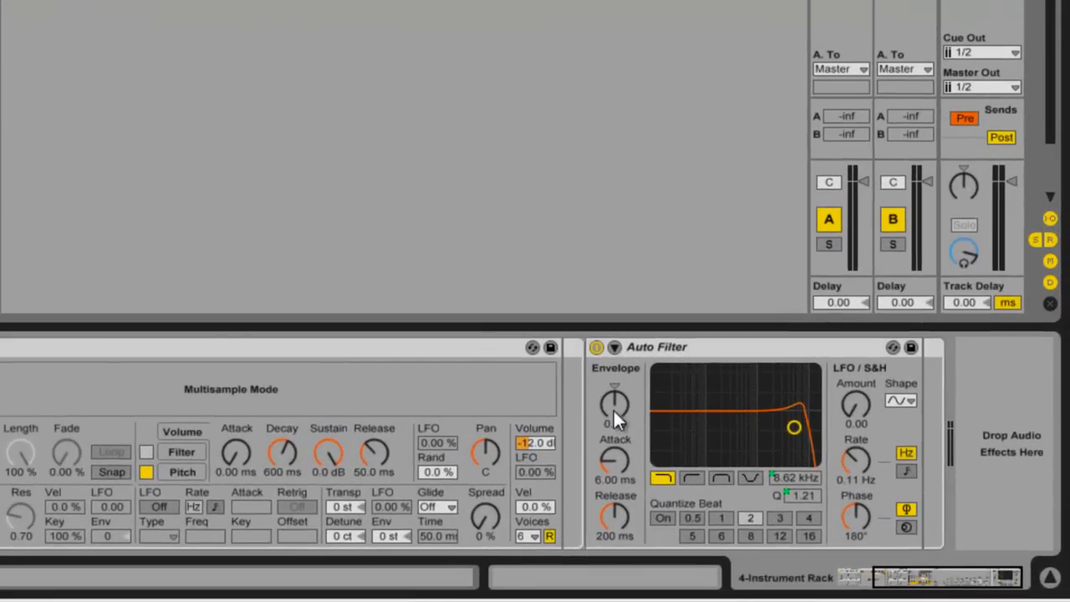
pyautogui.click(614, 346)
pyautogui.click(616, 347)
pyautogui.click(613, 343)
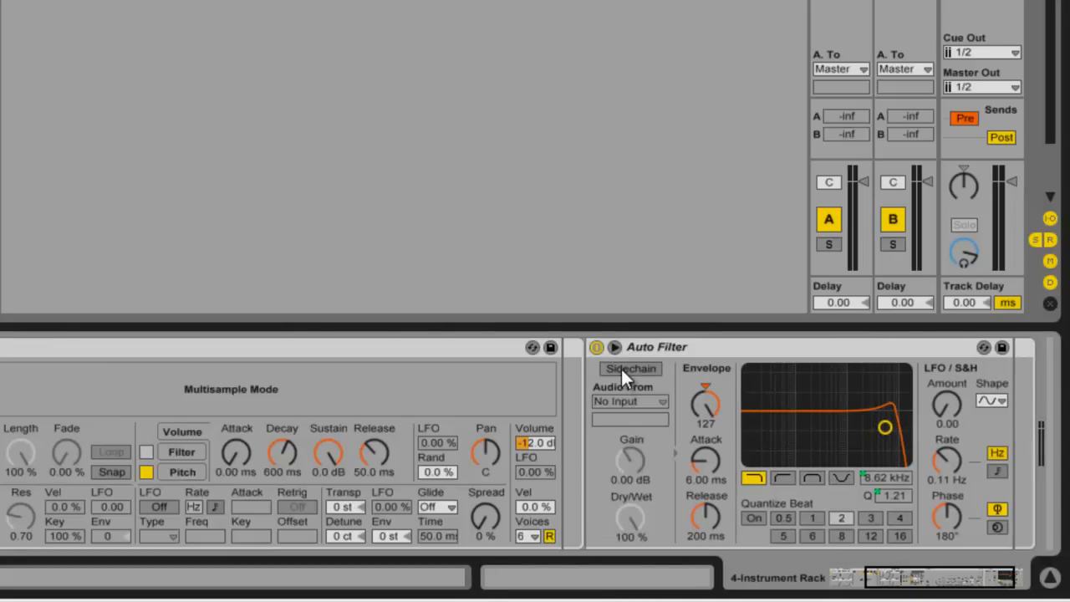
# Enable the Auto Filter's sidechain, taking audio from 4-Instrument Rack at the Mallet Attack Post FX point
pyautogui.click(620, 368)
pyautogui.click(612, 402)
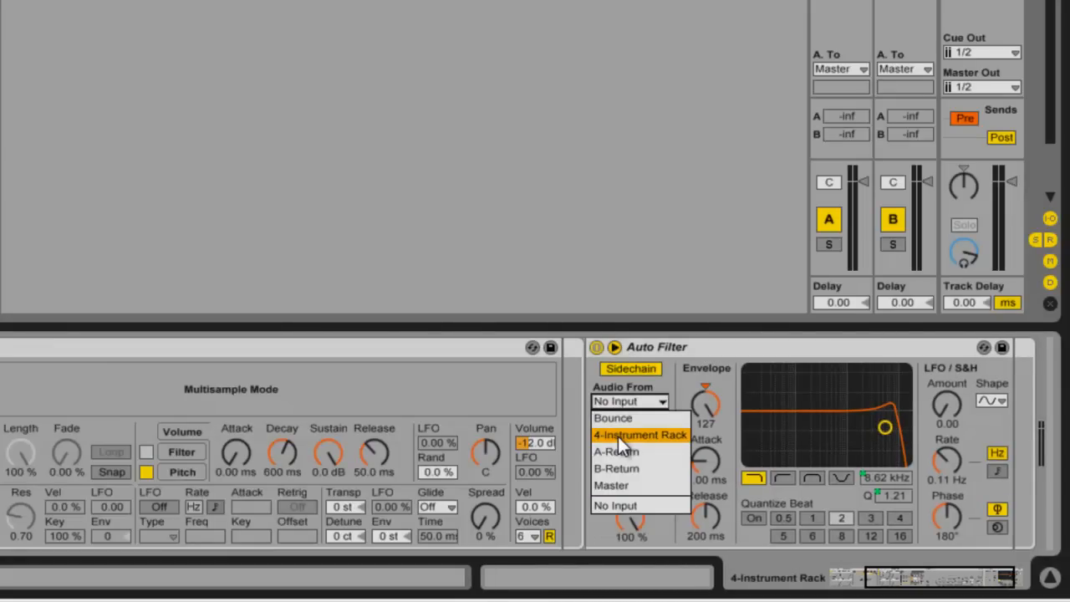
pyautogui.click(618, 436)
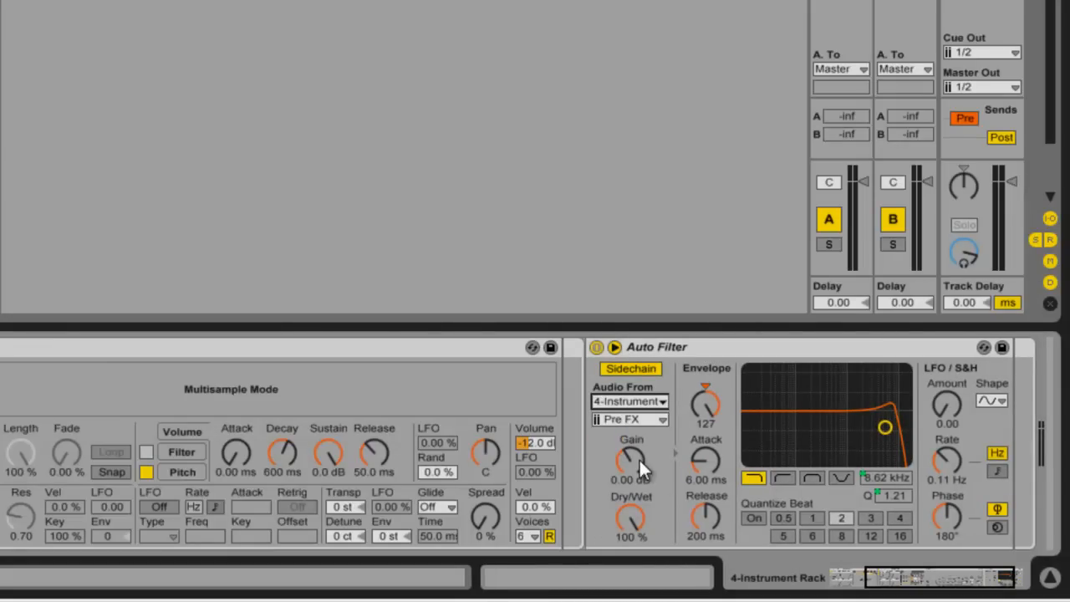
pyautogui.click(624, 420)
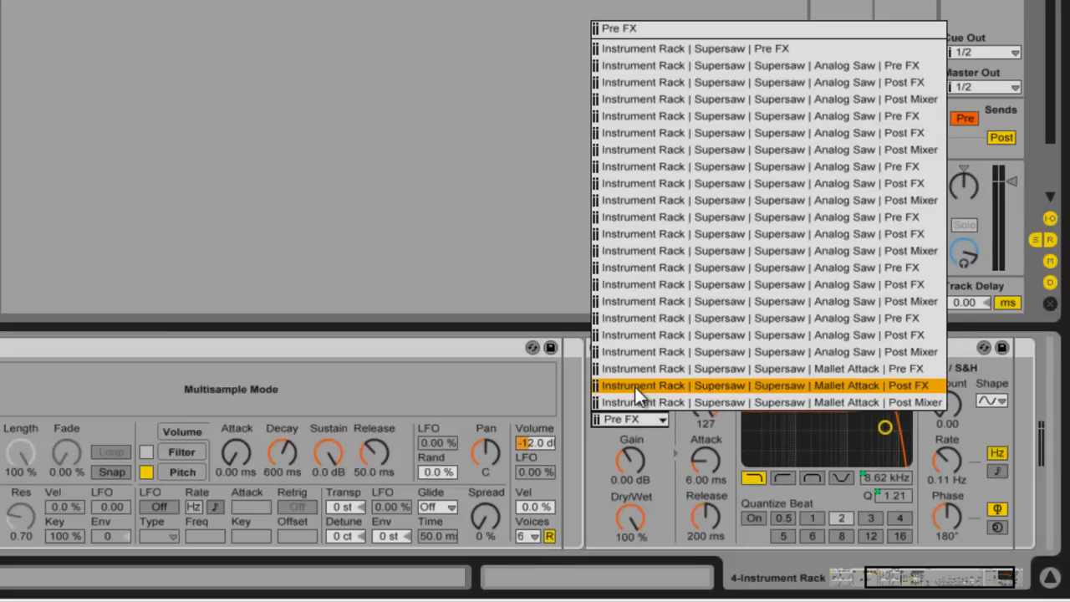
pyautogui.click(650, 387)
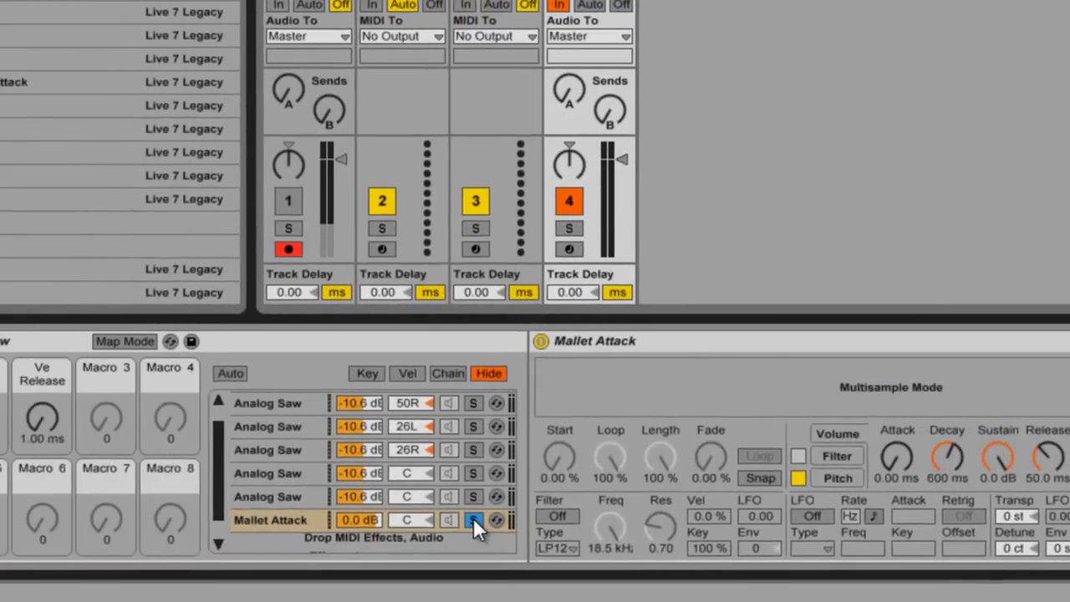
# Turn off solo on the Mallet Attack chain so all Supersaw chains play
pyautogui.click(274, 517)
pyautogui.click(448, 520)
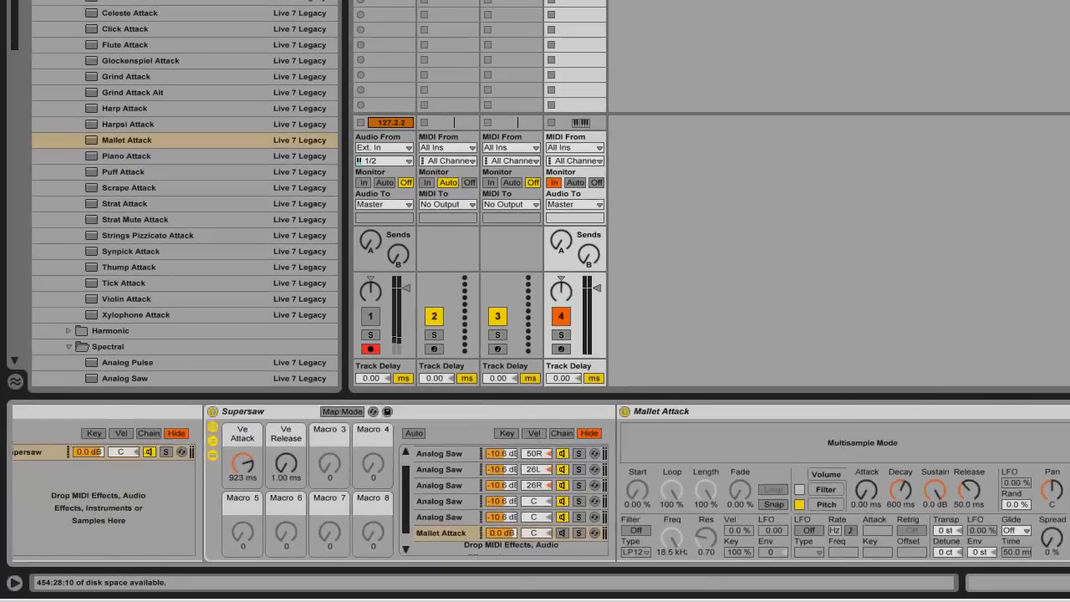
# Reset the Supersaw rack's Attack macro to 0 ms and set the outer Frequency macro to 171 Hz
pyautogui.hscroll(-5, 335, 531)
pyautogui.click(473, 463)
pyautogui.press('Delete')
pyautogui.moveTo(54, 458); pyautogui.dragTo(55, 474)
pyautogui.press('Delete')
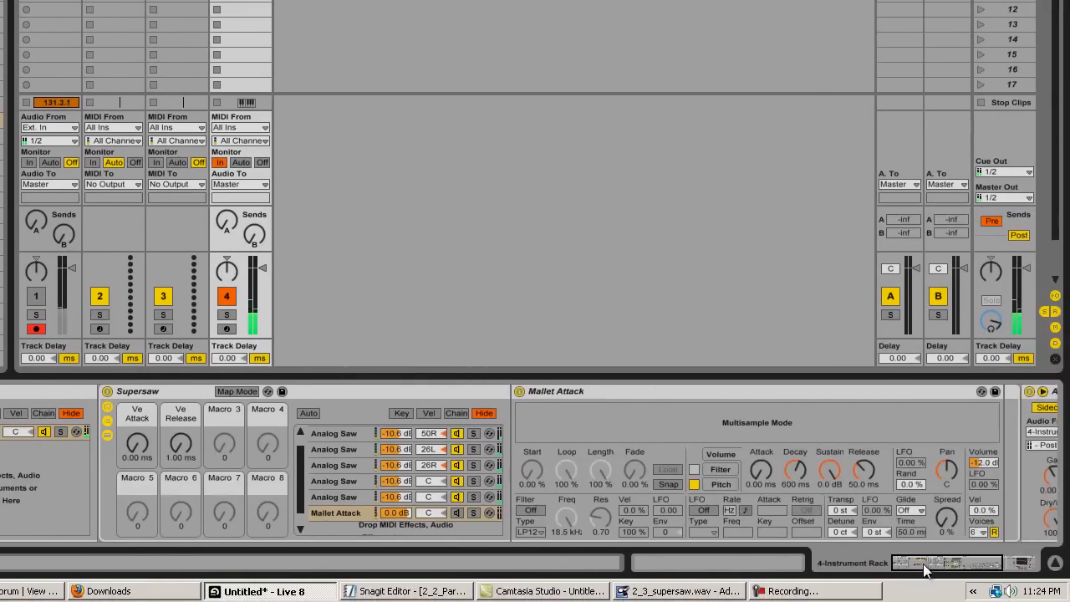
pyautogui.hscroll(5, 775, 497)
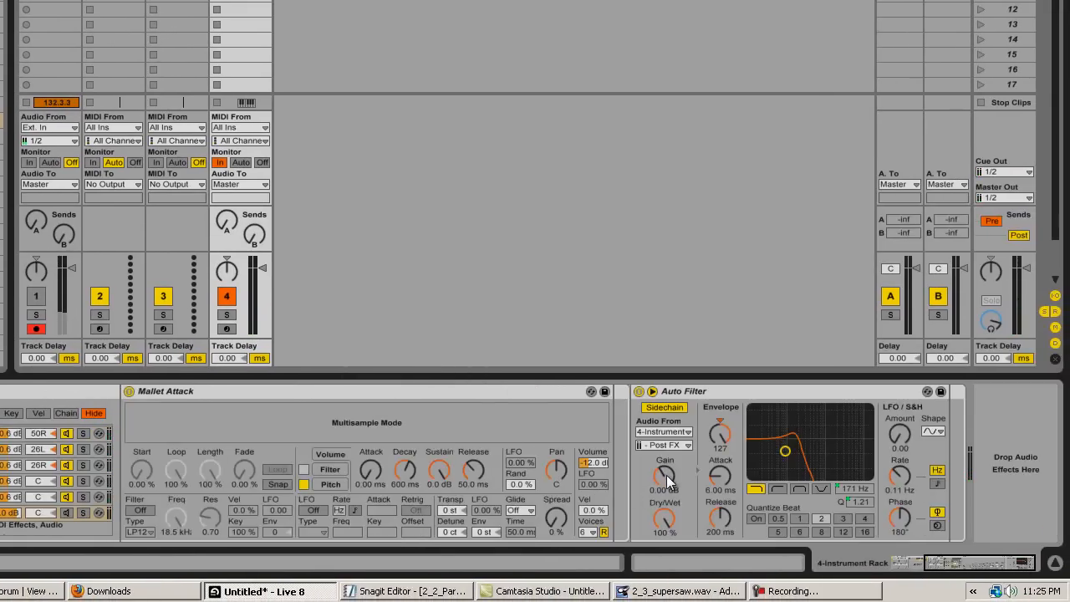
# Set the Auto Filter's sidechain gain to 14.8 dB and its envelope attack to 0.10 ms
pyautogui.moveTo(663, 473); pyautogui.dragTo(667, 479)
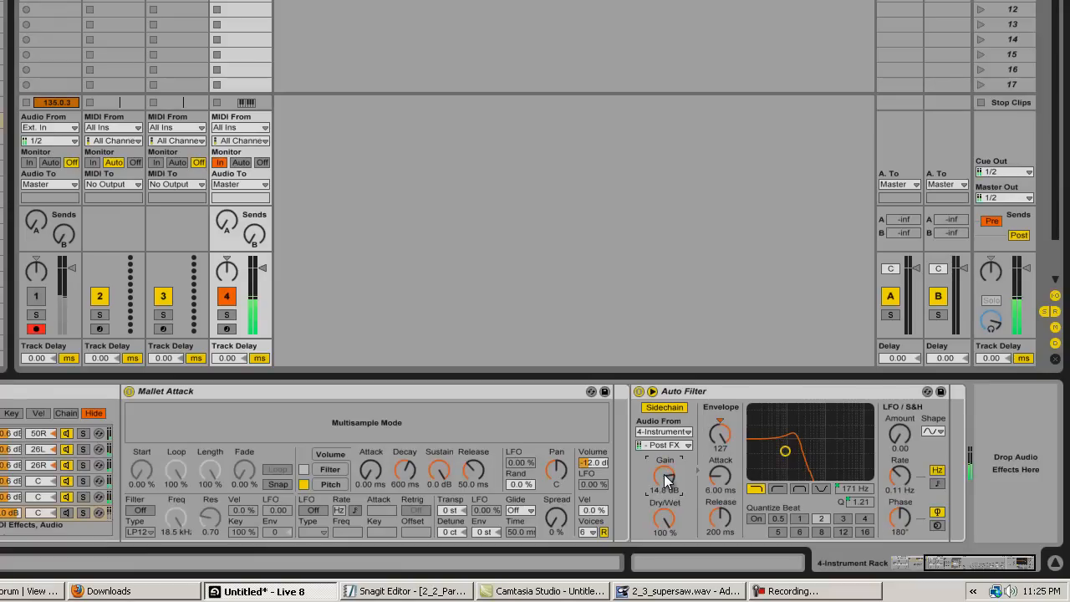
pyautogui.click(714, 481)
pyautogui.moveTo(714, 481); pyautogui.dragTo(710, 474)
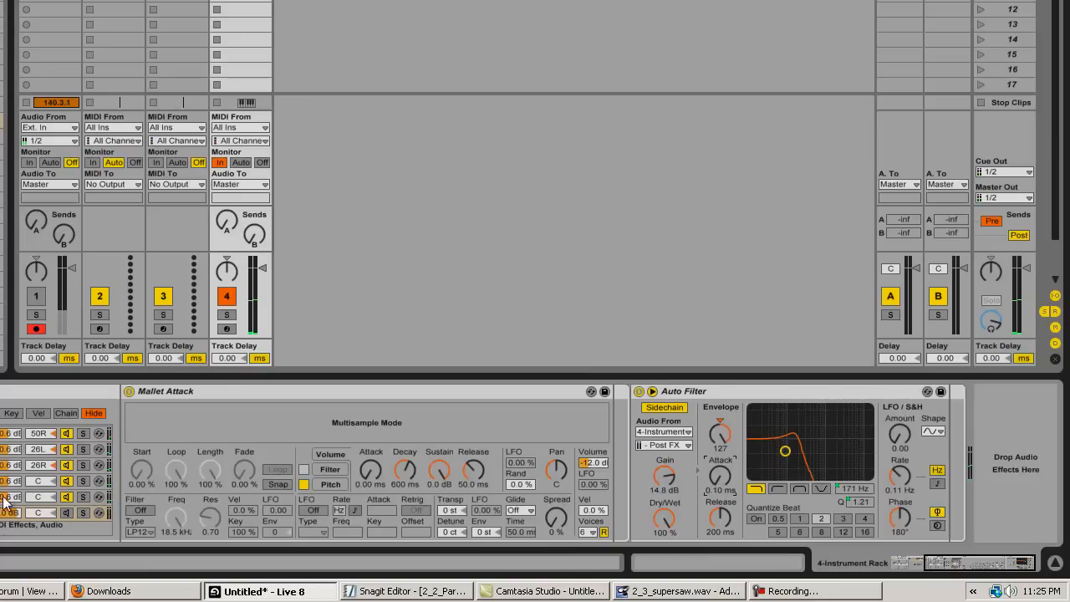
# Map the Auto Filter's envelope amount to Macro 3 of the outer Instrument Rack
pyautogui.click(917, 566)
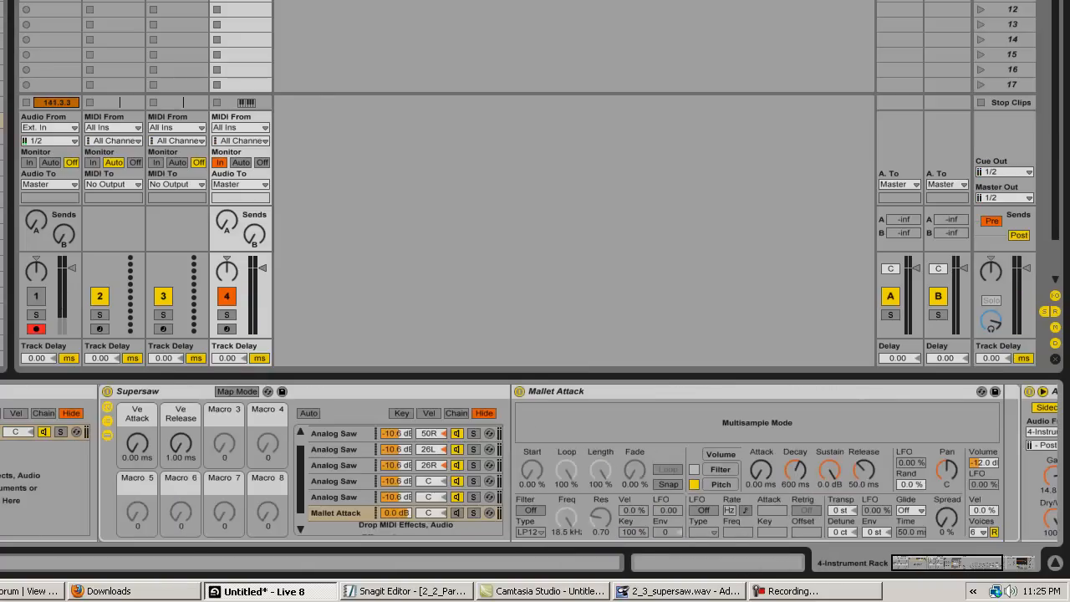
pyautogui.click(1, 391)
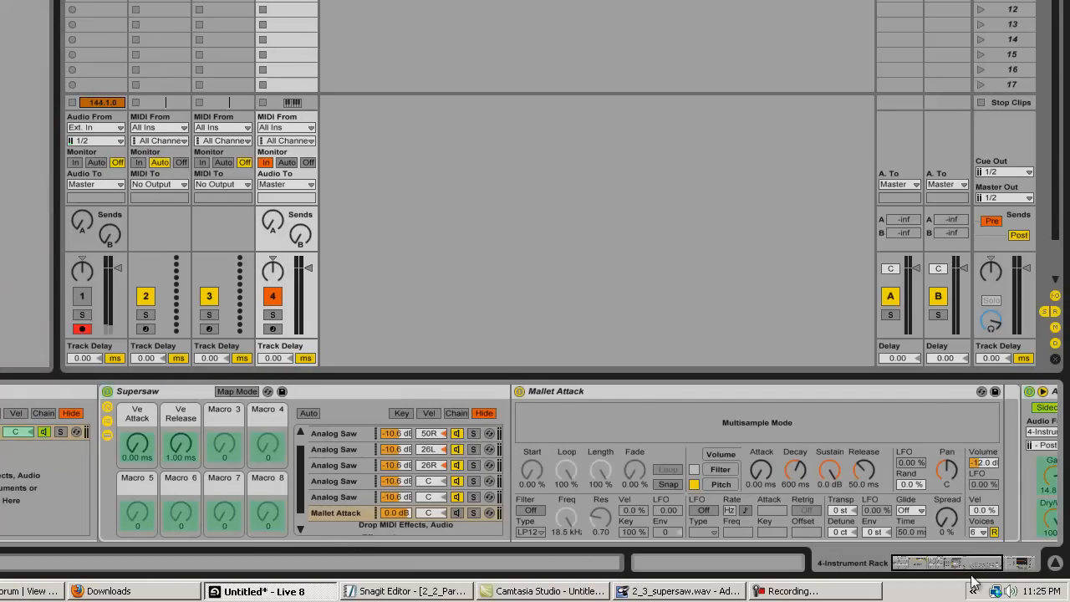
pyautogui.click(1031, 566)
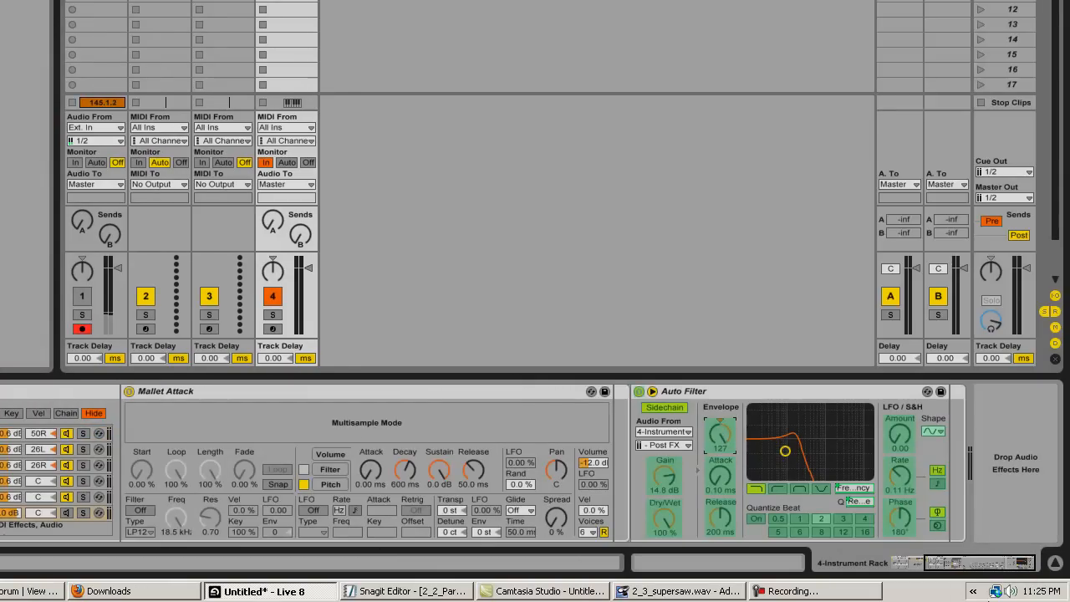
pyautogui.moveTo(1007, 569); pyautogui.dragTo(853, 581)
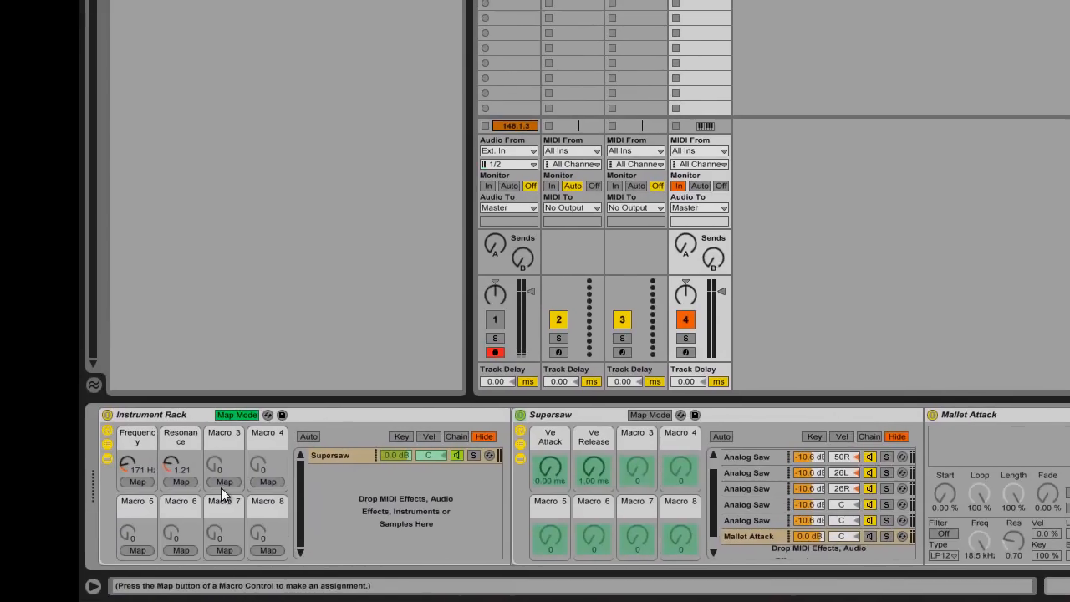
pyautogui.click(218, 484)
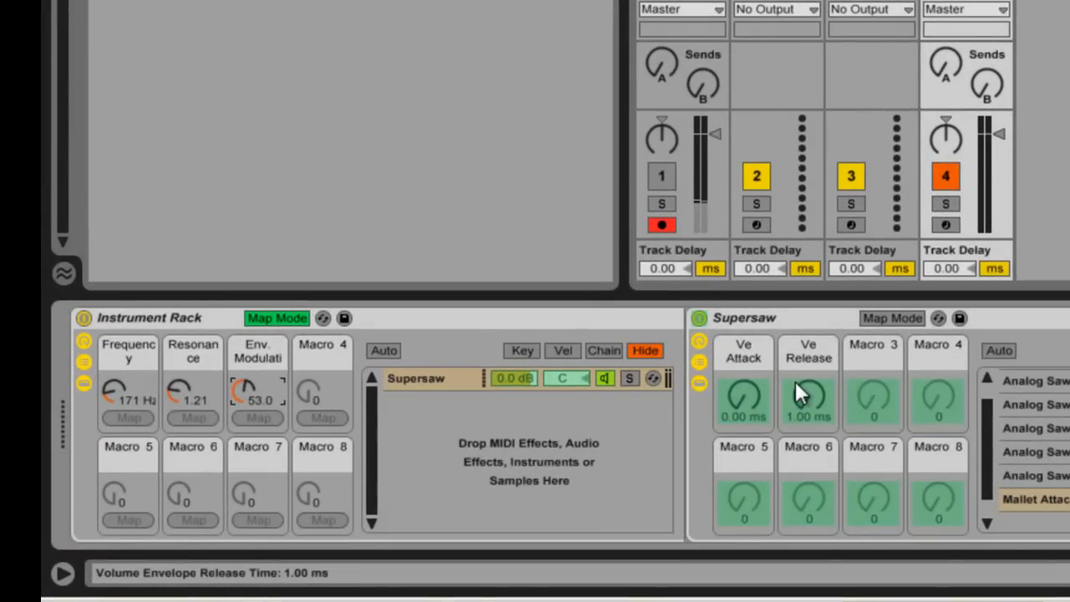
# Map the Supersaw rack's Ve Attack to outer Macro 5 and its Ve Release to outer Macro 6
pyautogui.doubleClick(761, 319)
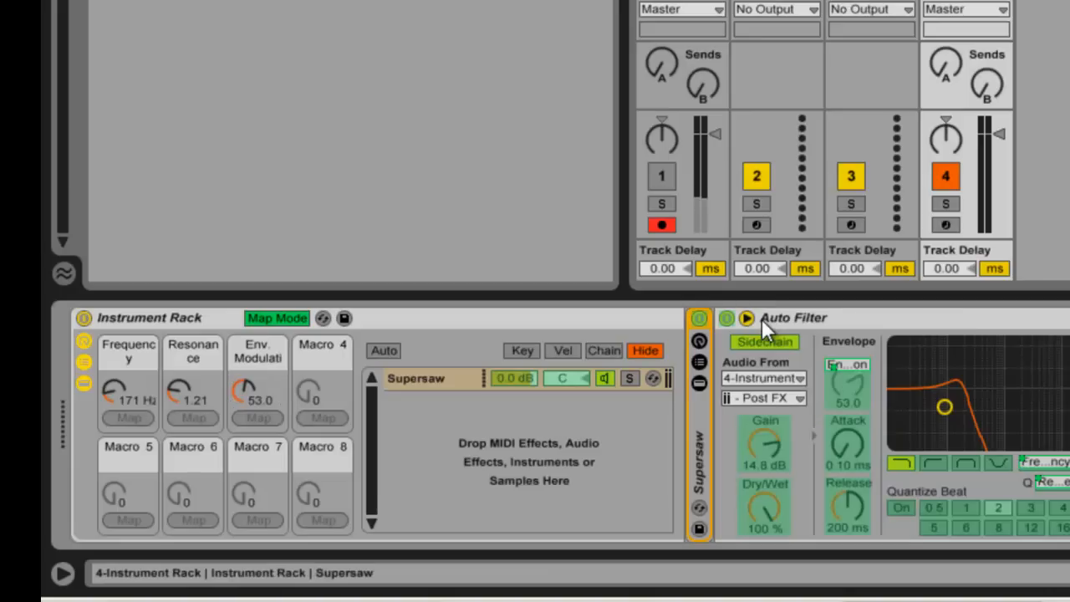
pyautogui.doubleClick(701, 438)
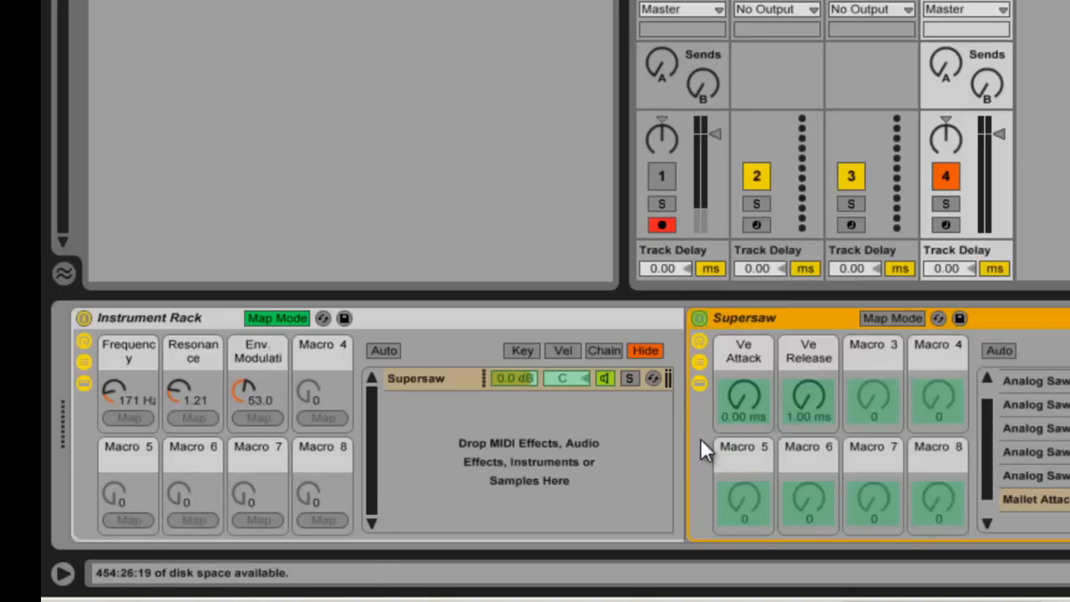
pyautogui.click(737, 393)
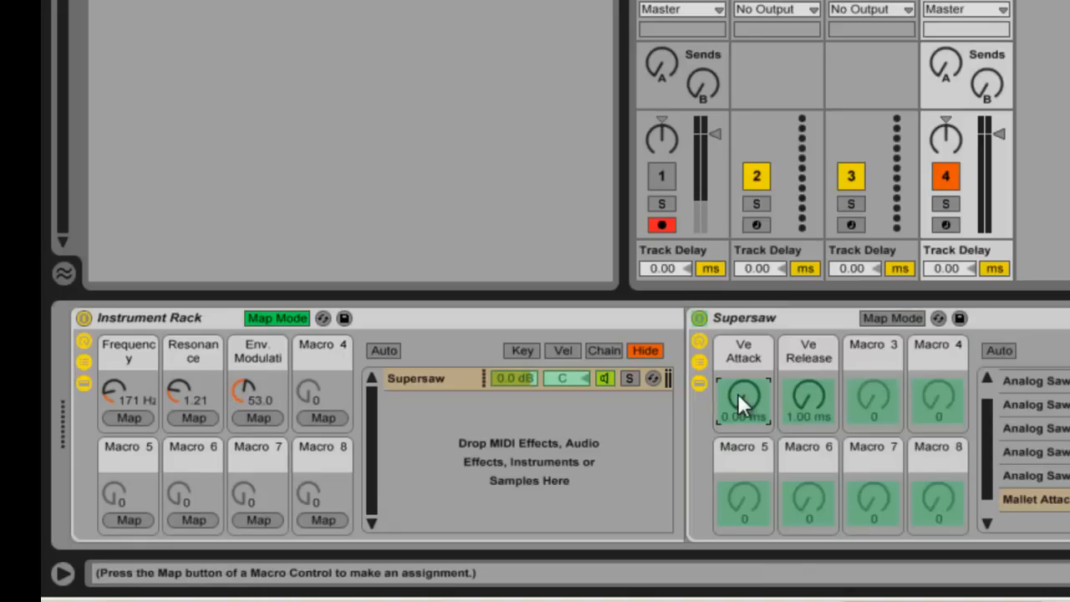
pyautogui.click(118, 519)
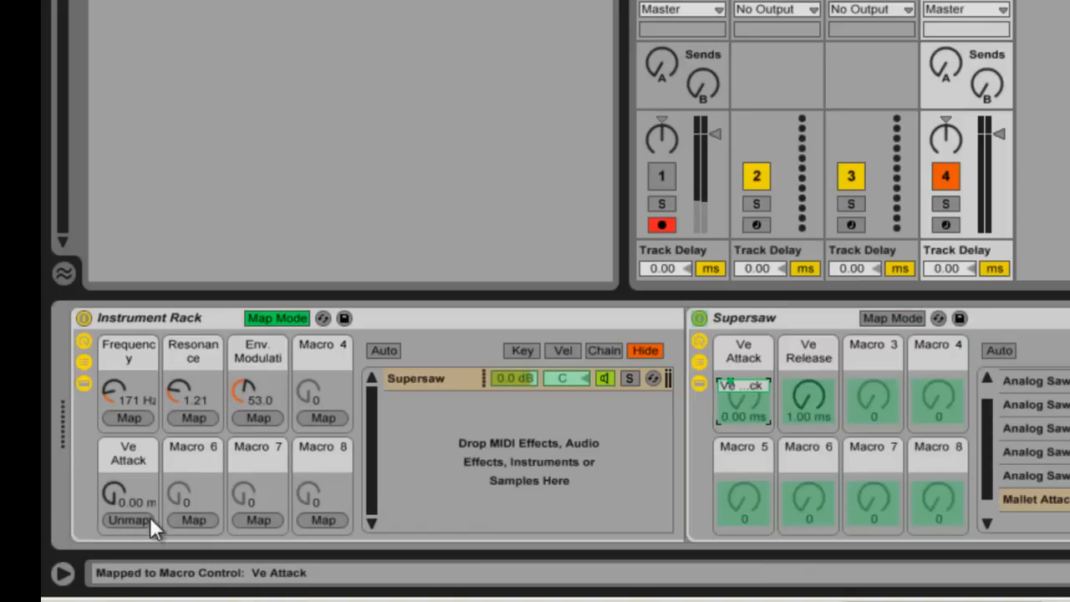
pyautogui.click(813, 395)
pyautogui.click(194, 519)
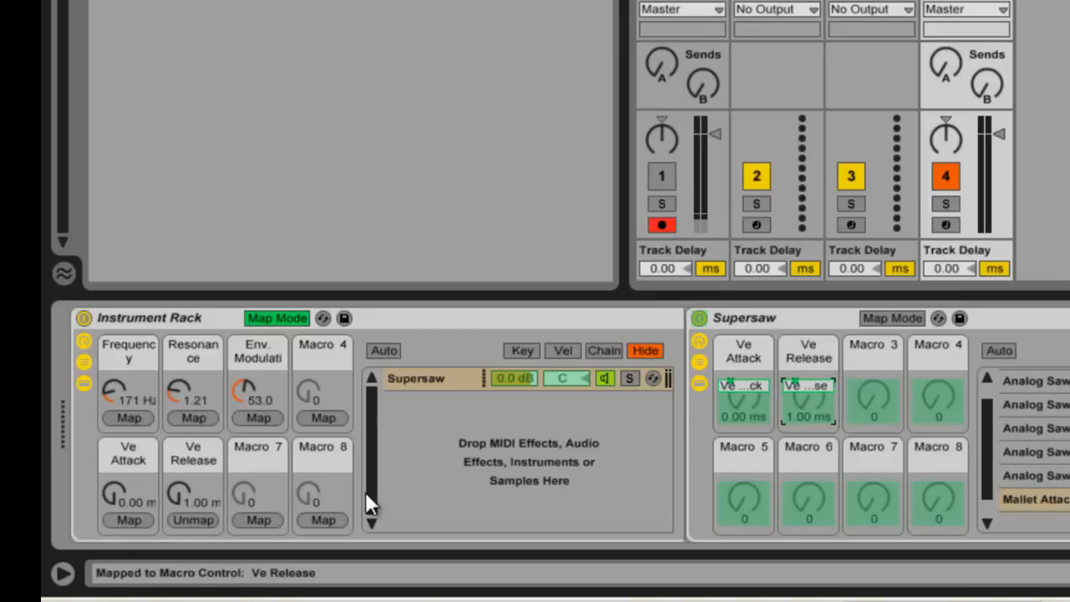
# Fold the Supersaw rack and reset the outer Env. Modulation macro to 0
pyautogui.doubleClick(772, 316)
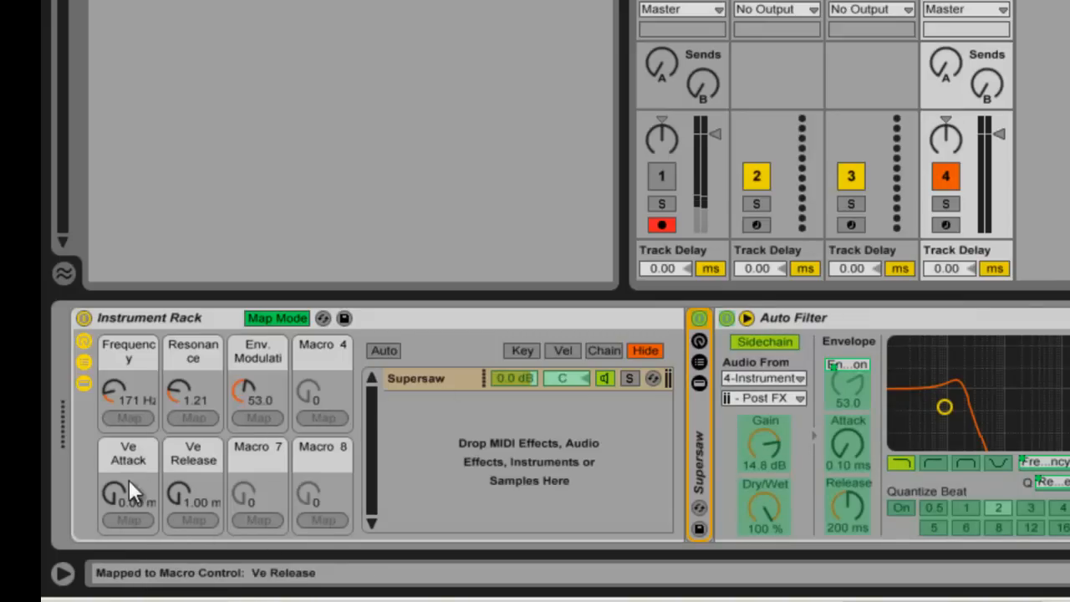
pyautogui.moveTo(242, 395); pyautogui.dragTo(241, 394)
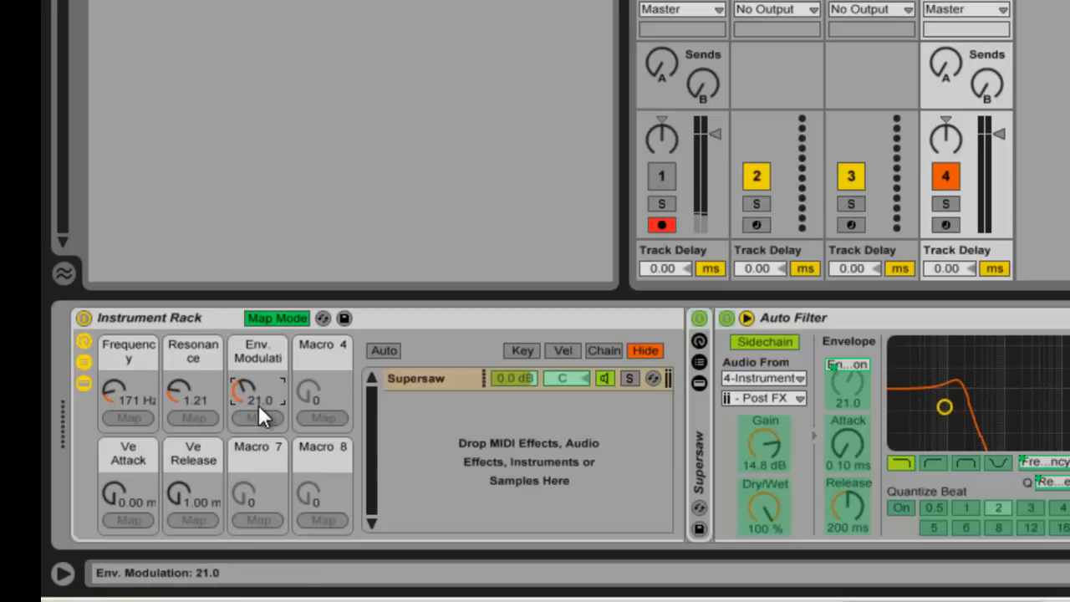
pyautogui.press('Delete')
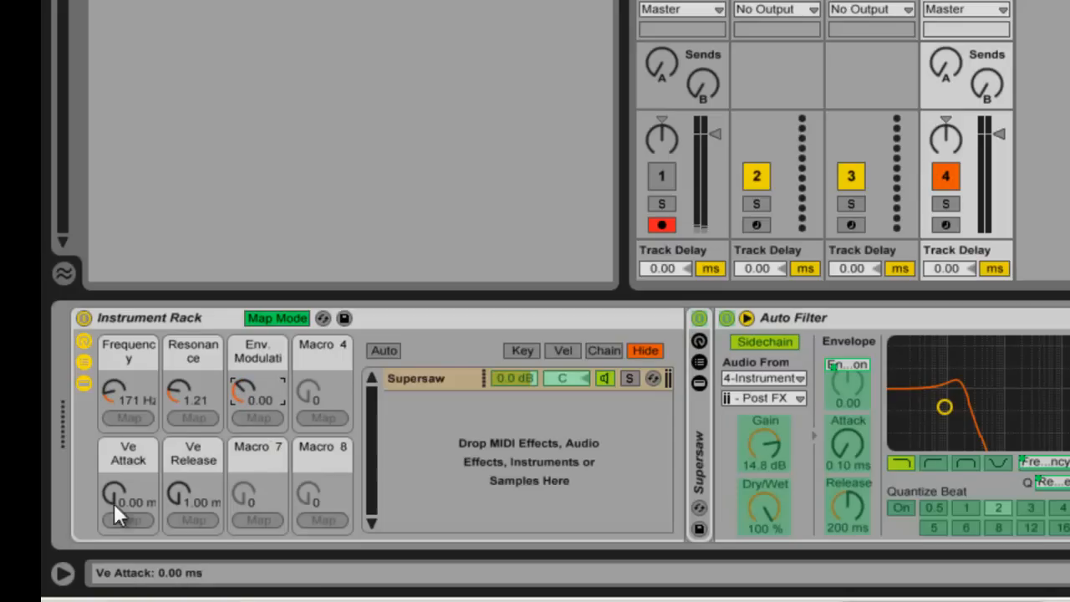
# Try a 4.73 s Ve Attack, set outer Resonance to 2.51 and Frequency to 568 Hz, and return Ve Attack to 0 ms
pyautogui.moveTo(116, 484); pyautogui.dragTo(114, 484)
pyautogui.moveTo(113, 387); pyautogui.dragTo(112, 389)
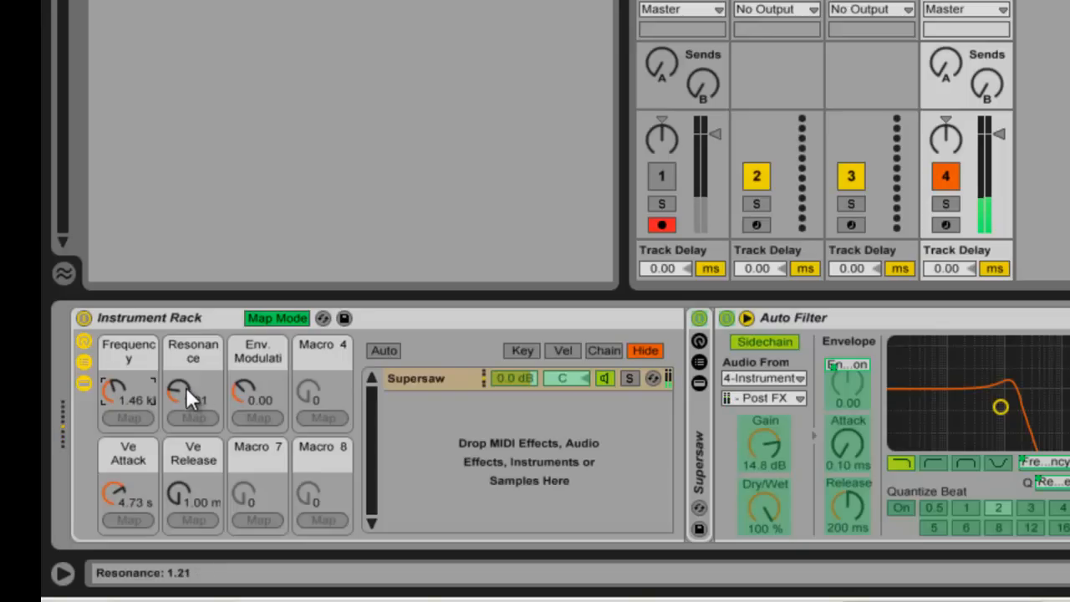
pyautogui.moveTo(187, 388); pyautogui.dragTo(185, 385)
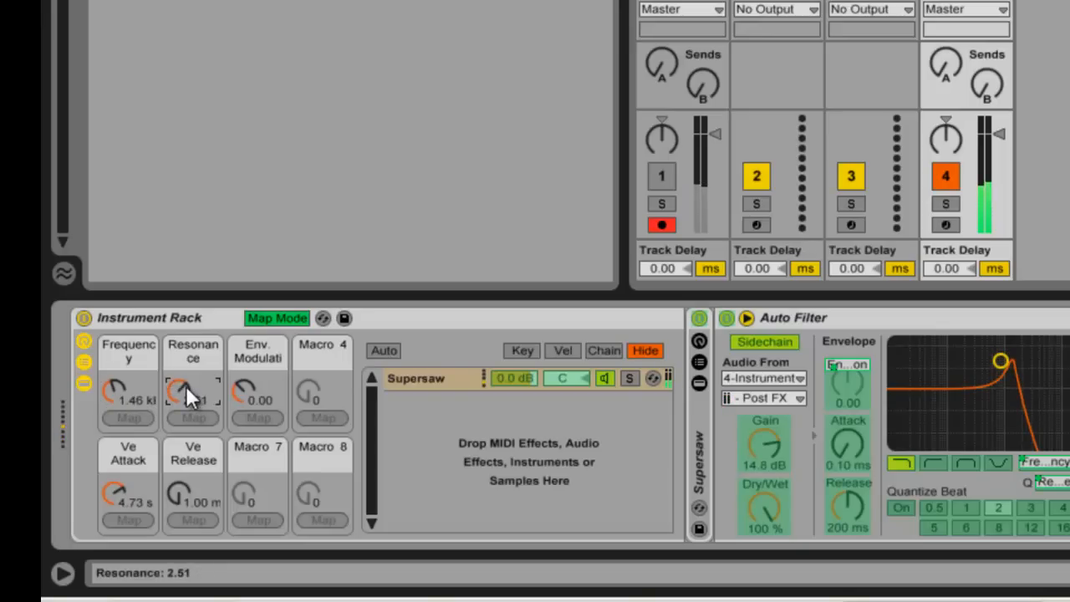
pyautogui.moveTo(117, 390); pyautogui.dragTo(126, 394)
pyautogui.moveTo(114, 500); pyautogui.dragTo(117, 492)
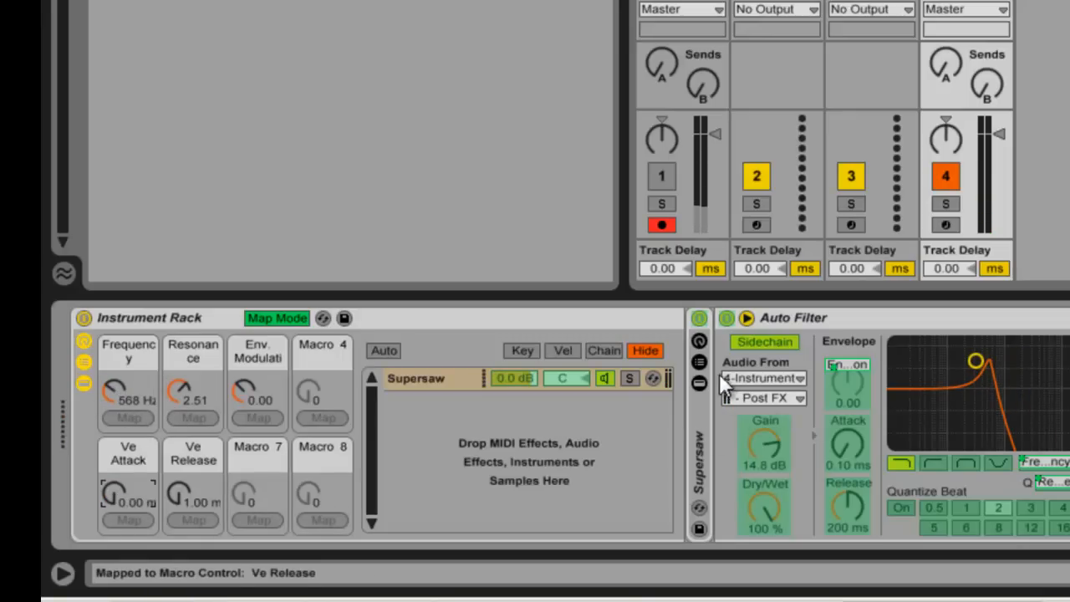
# Unfold the Supersaw rack and map the Mallet Attack's volume Decay to the Supersaw rack's Macro 3
pyautogui.doubleClick(694, 426)
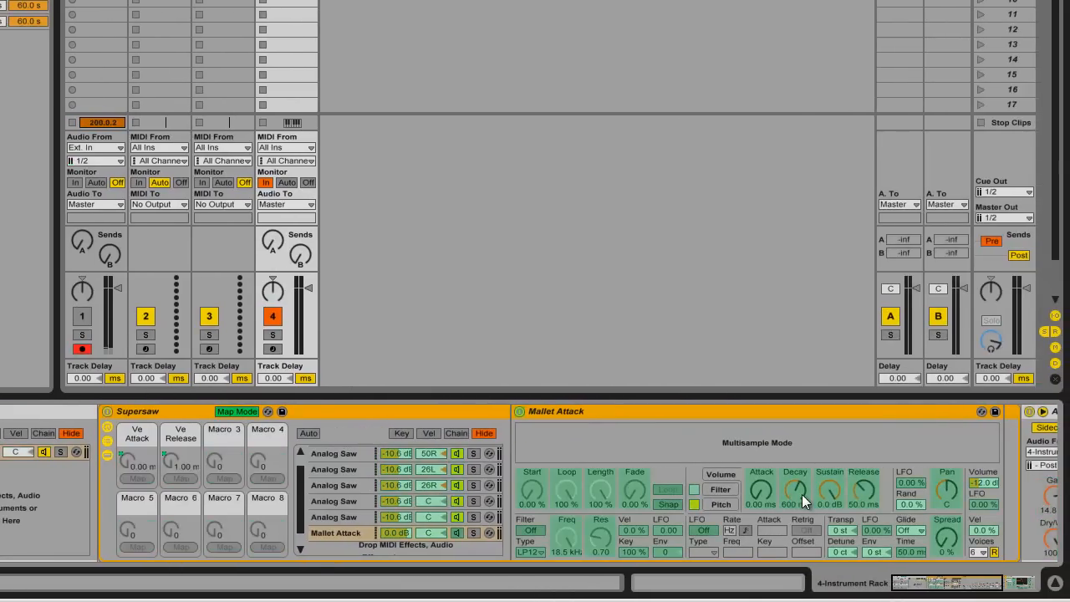
pyautogui.click(802, 494)
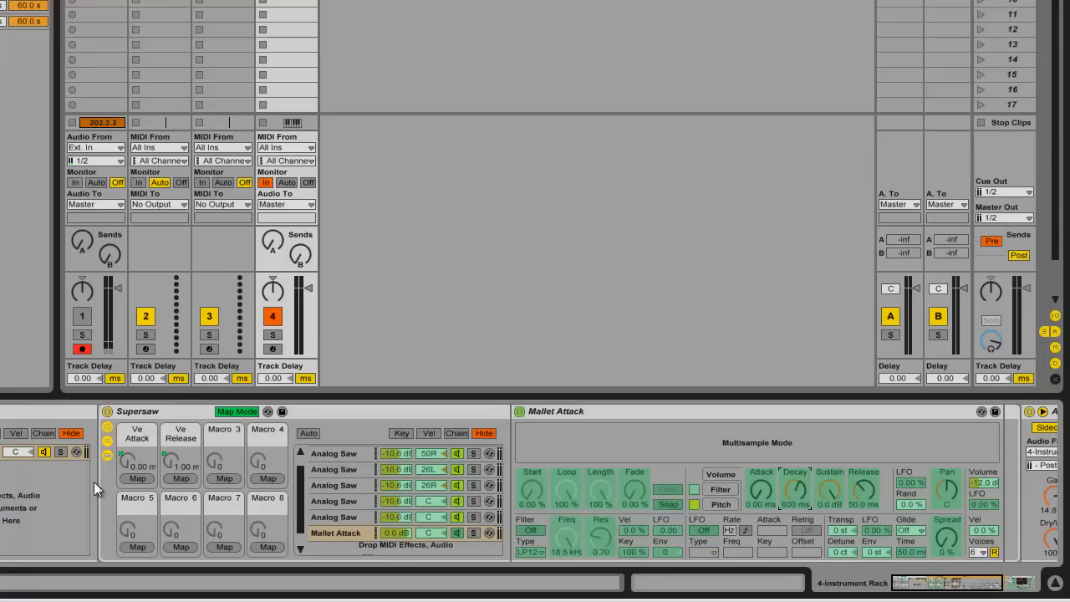
pyautogui.click(224, 477)
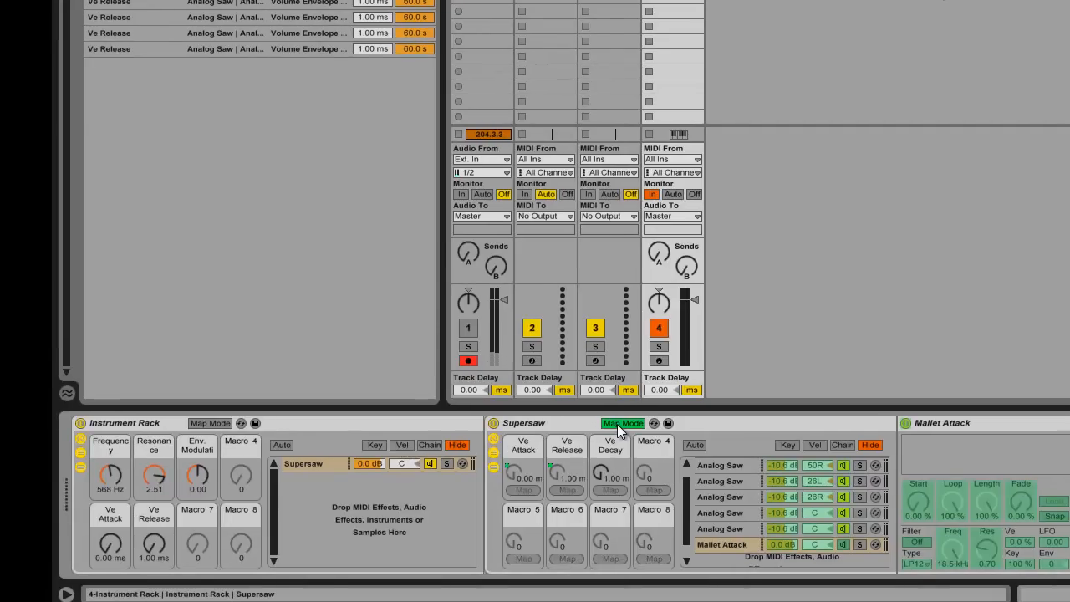
# Map the Supersaw rack's Ve Decay macro to Macro 4 of the outer Instrument Rack
pyautogui.click(209, 423)
pyautogui.click(611, 476)
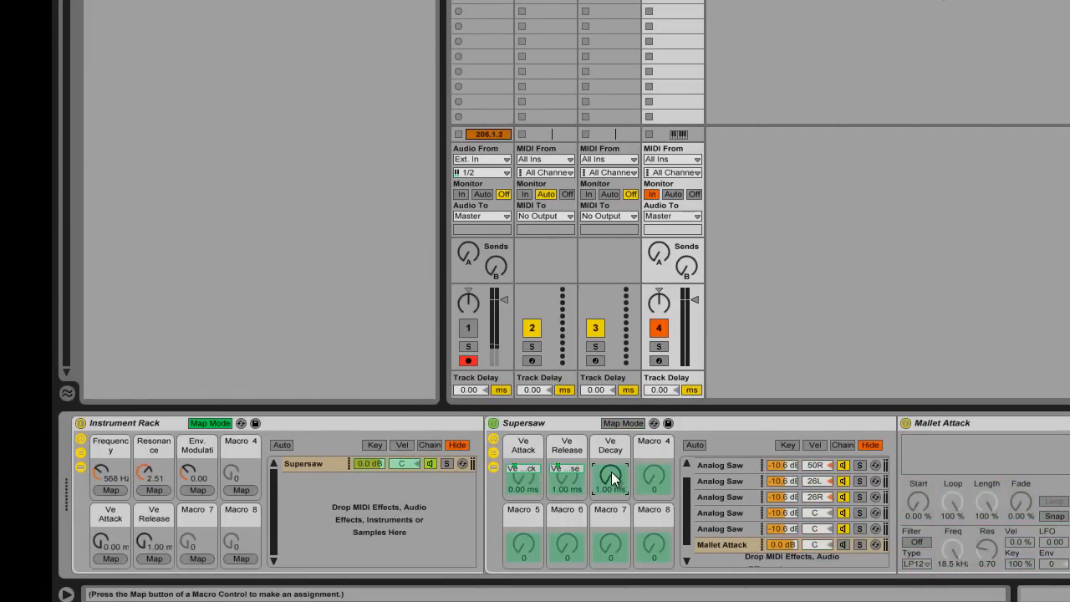
pyautogui.click(242, 489)
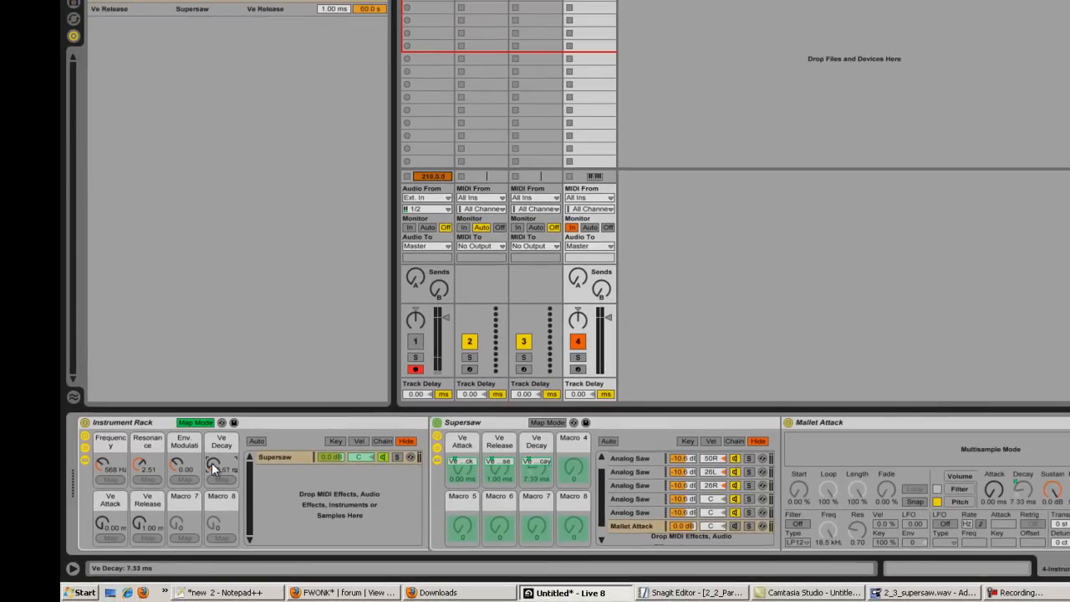
# Set the outer rack's Frequency to 259 Hz, Env. Modulation to 19 and Ve Decay to 7.50 s, leaving macro mapping
pyautogui.moveTo(232, 481); pyautogui.dragTo(174, 465)
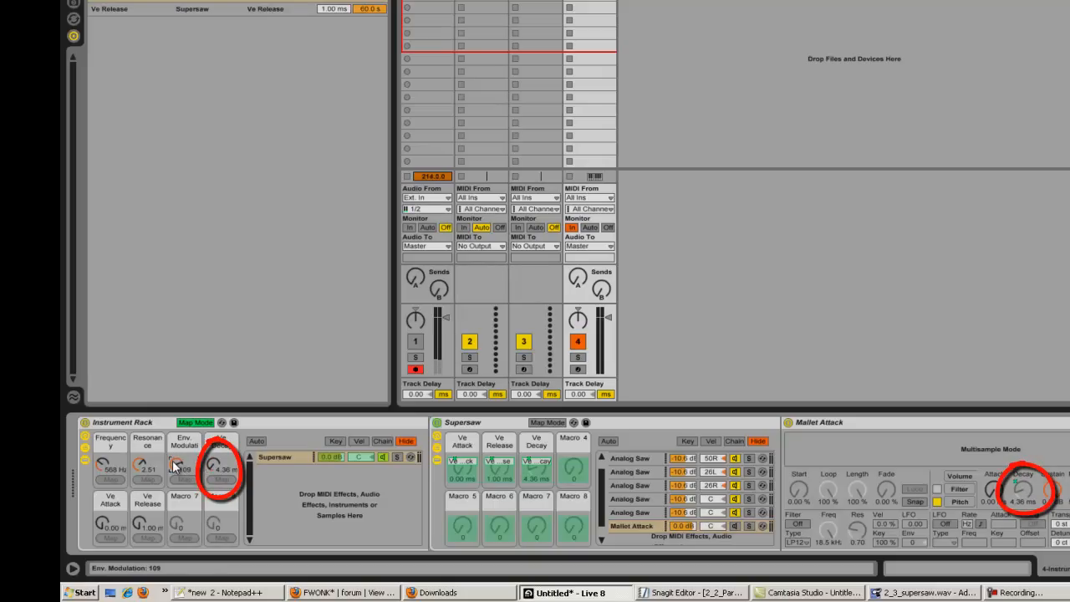
pyautogui.moveTo(99, 463); pyautogui.dragTo(114, 504)
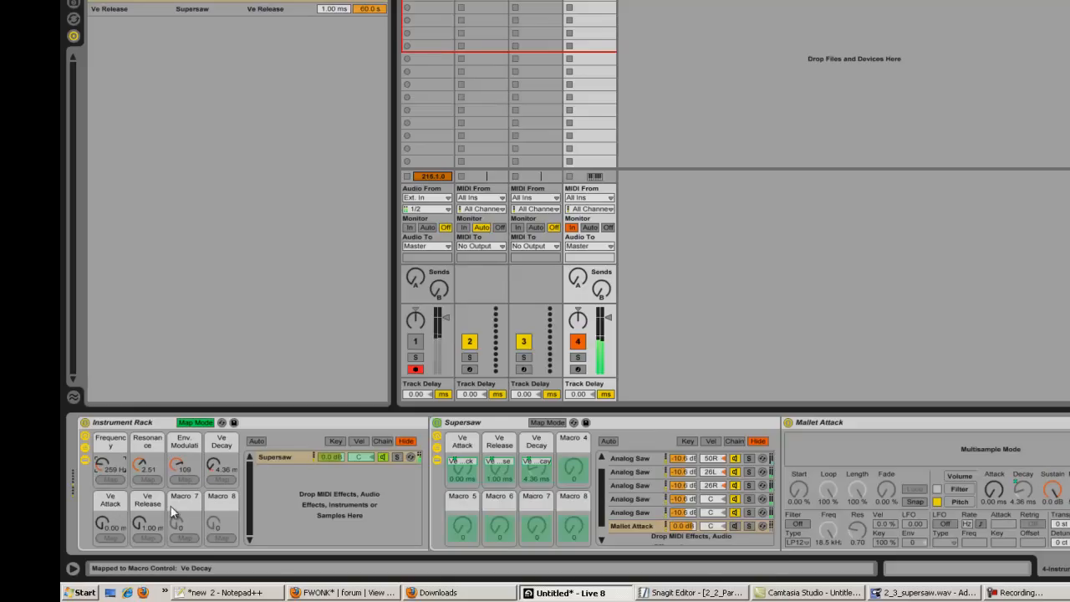
pyautogui.moveTo(216, 471)
pyautogui.mouseDown()
pyautogui.moveTo(174, 464)
pyautogui.moveTo(179, 476)
pyautogui.moveTo(213, 466)
pyautogui.moveTo(178, 460)
pyautogui.moveTo(219, 465)
pyautogui.mouseUp()
pyautogui.click(177, 468)
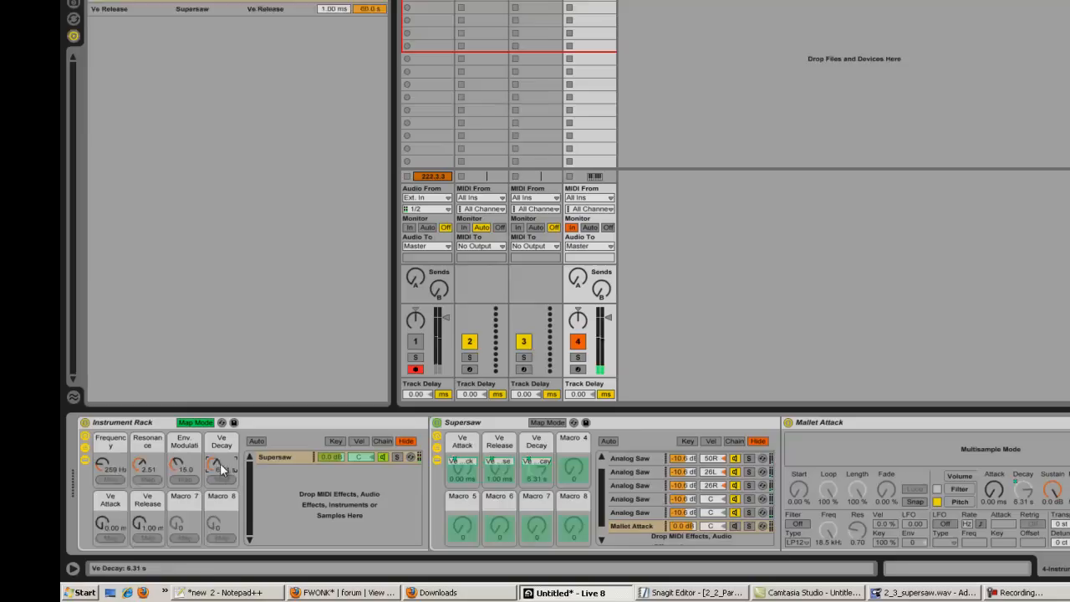
pyautogui.hotkey('ctrl', 'alt', 'b')
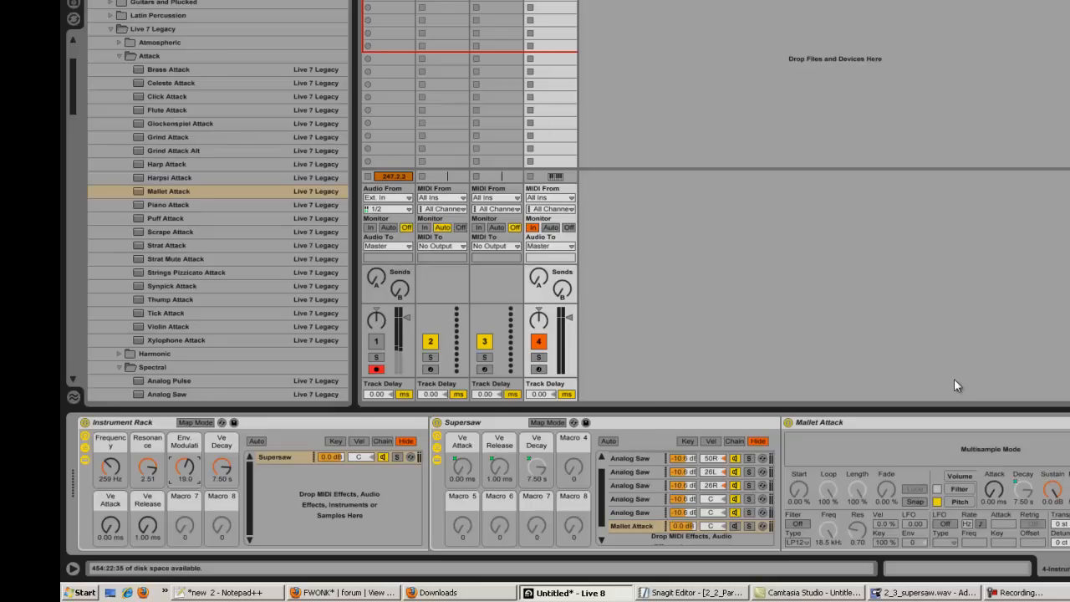
# Lower the Mallet Attack's Sustain to -inf dB and set the outer Ve Decay macro to 1.33 s
pyautogui.moveTo(1057, 502); pyautogui.dragTo(1058, 569)
pyautogui.moveTo(221, 465); pyautogui.dragTo(218, 472)
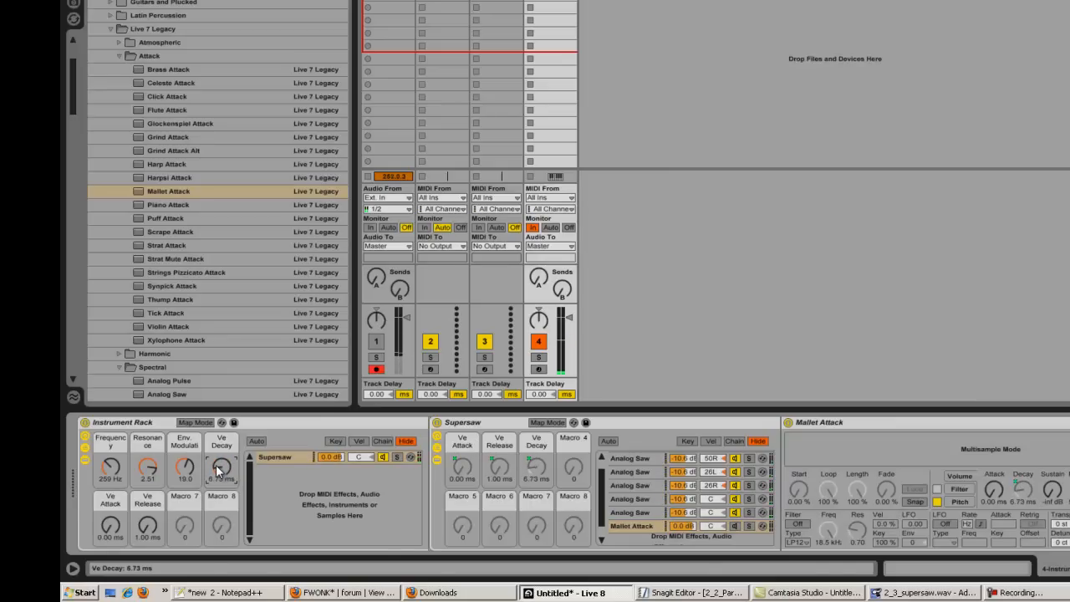
pyautogui.moveTo(217, 467); pyautogui.dragTo(217, 465)
pyautogui.moveTo(215, 464); pyautogui.dragTo(219, 473)
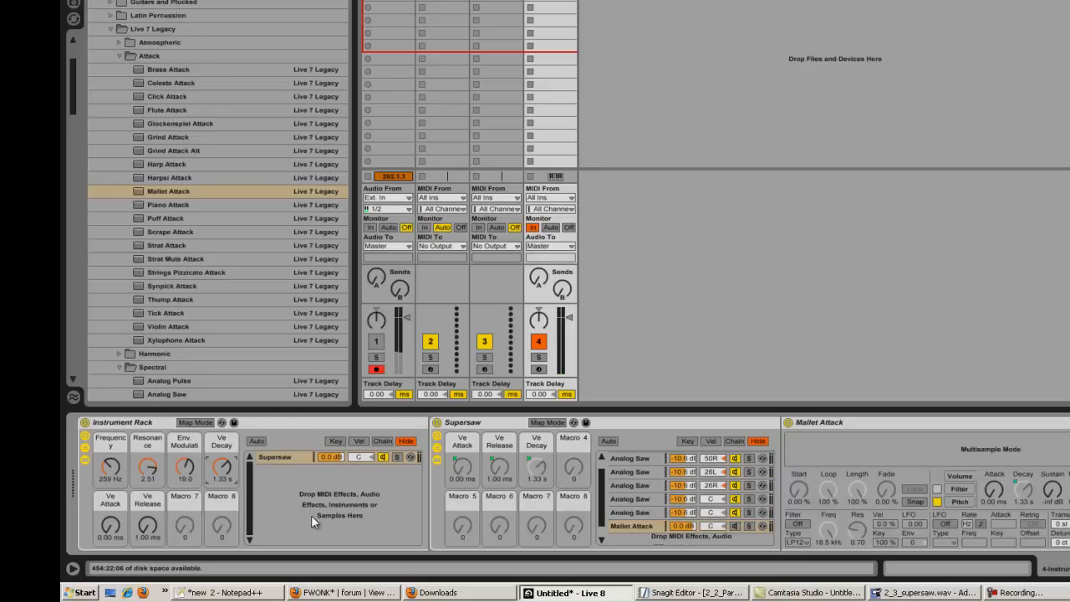
# Add a Ping Pong Delay directly after the Auto Filter in the device chain
pyautogui.hscroll(5, 535, 484)
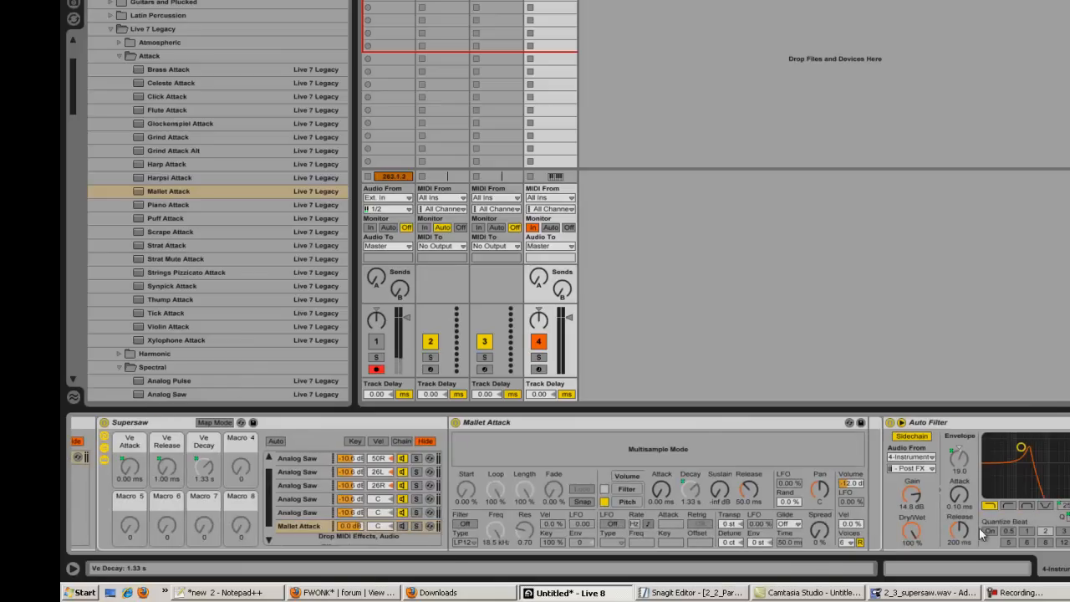
pyautogui.moveTo(70, 93); pyautogui.dragTo(72, 273)
pyautogui.moveTo(138, 257); pyautogui.dragTo(1069, 457)
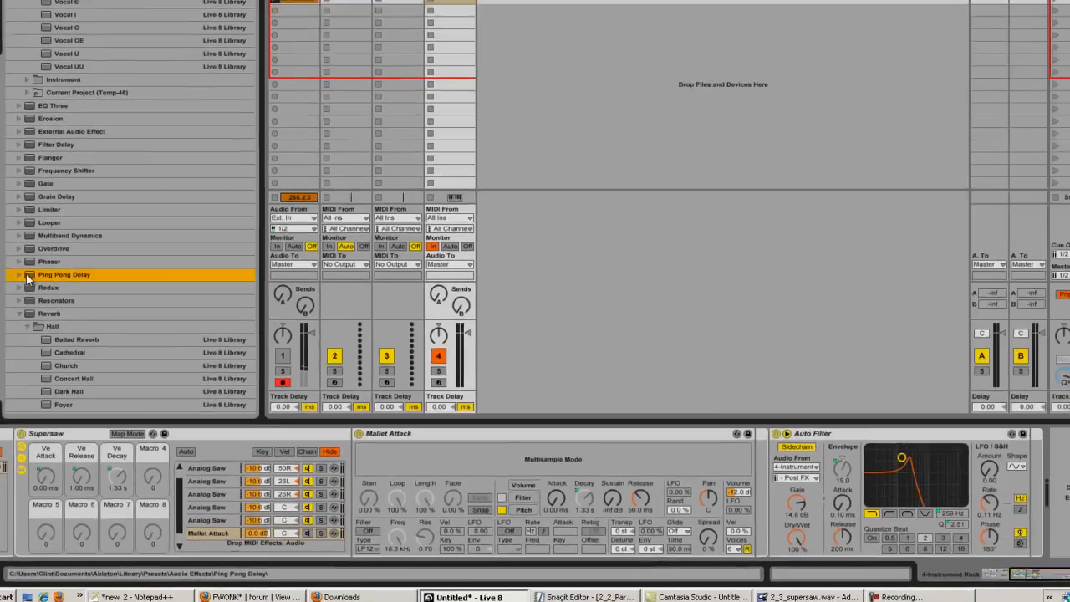
pyautogui.moveTo(956, 472); pyautogui.dragTo(955, 472)
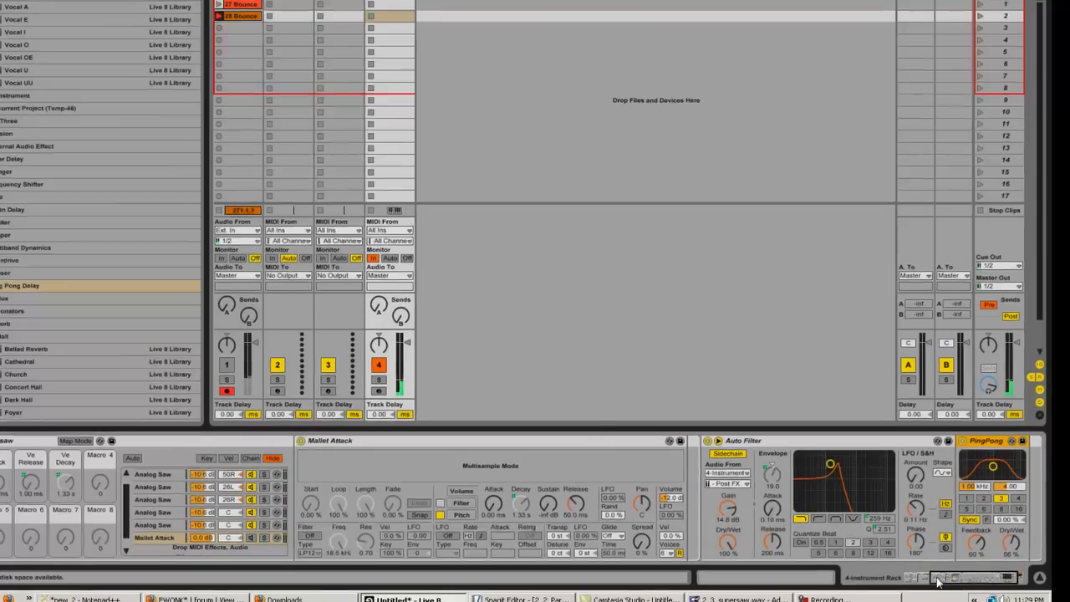
# Map the Ping Pong Delay's Dry/Wet to Macro 7 of the outer Instrument Rack, keep it at 0%, and leave macro mapping
pyautogui.moveTo(927, 579); pyautogui.dragTo(488, 580)
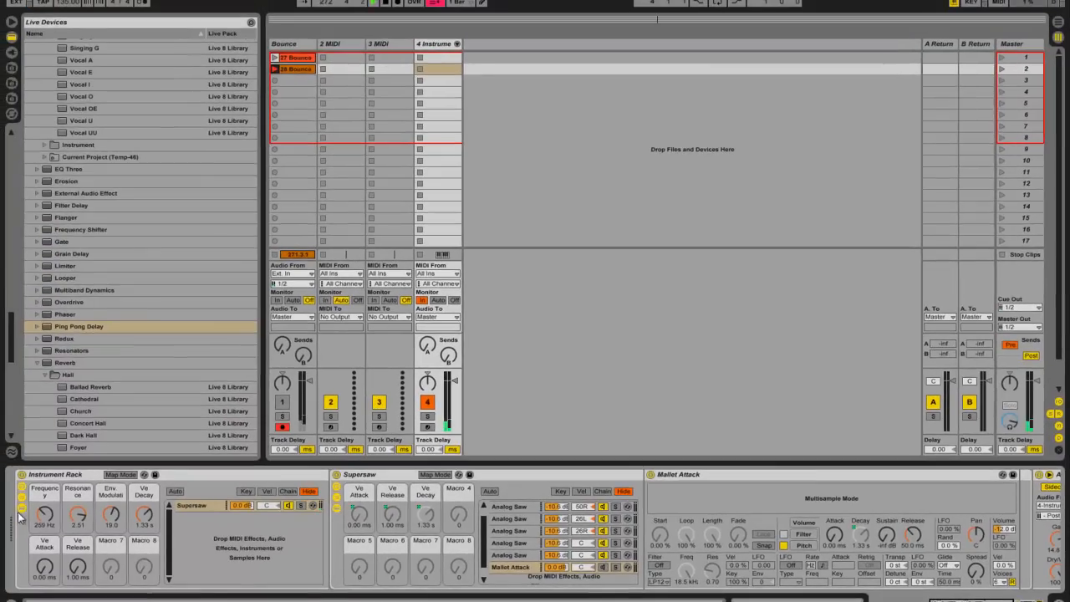
pyautogui.click(120, 474)
pyautogui.scroll(-5, 904, 577)
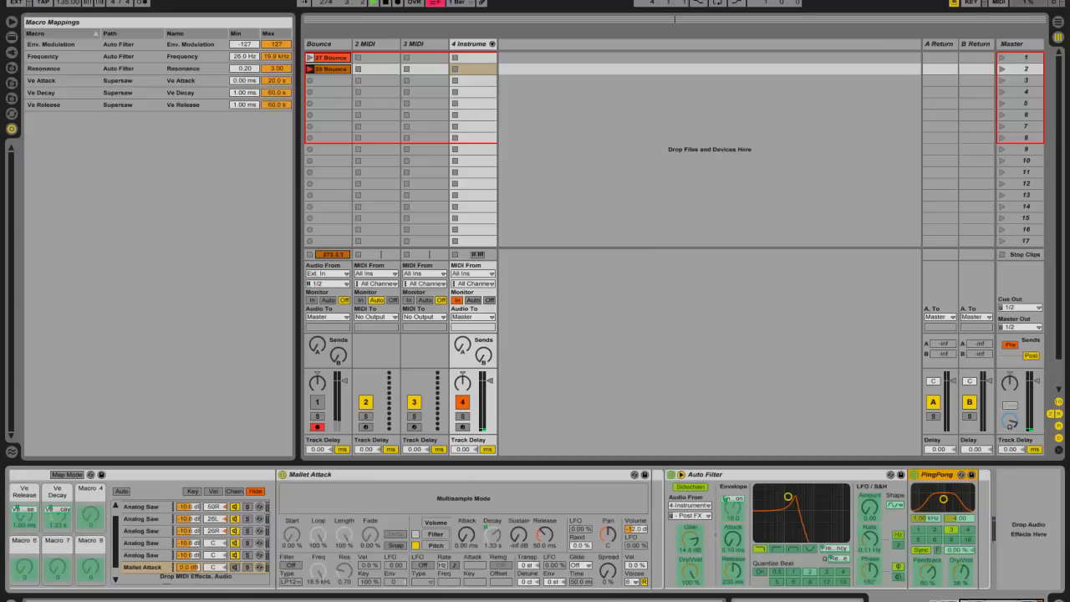
pyautogui.click(961, 575)
pyautogui.scroll(5, 686, 565)
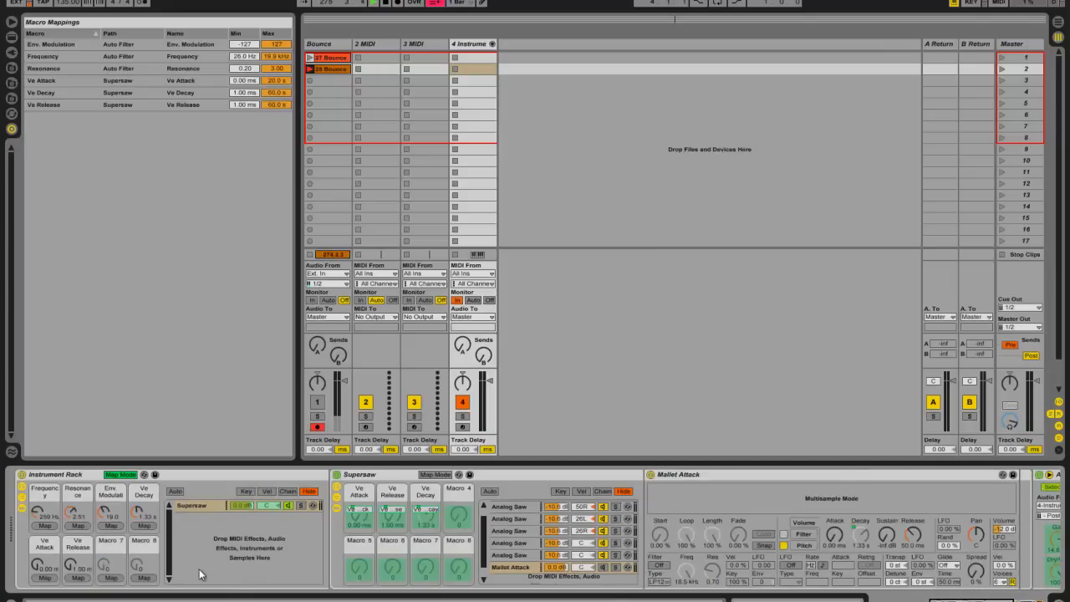
pyautogui.click(112, 578)
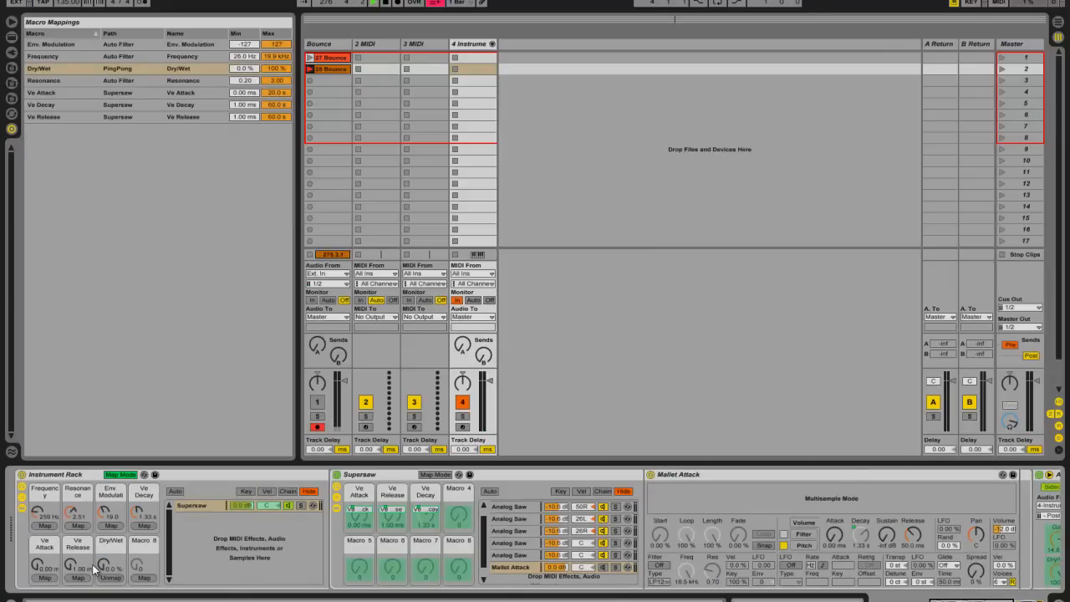
pyautogui.moveTo(103, 568); pyautogui.dragTo(103, 572)
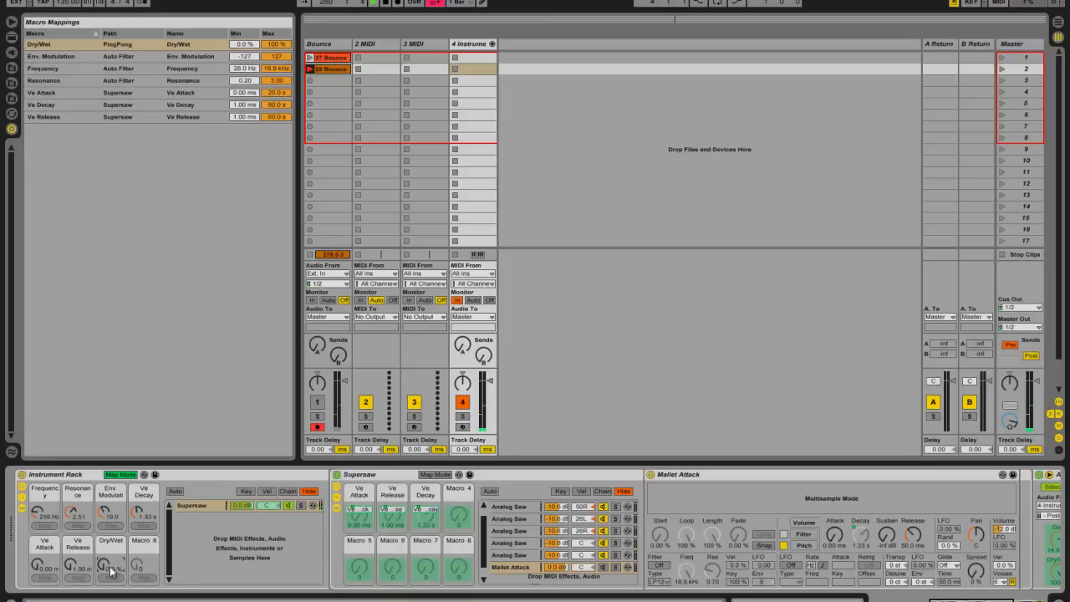
pyautogui.moveTo(974, 595); pyautogui.dragTo(1006, 595)
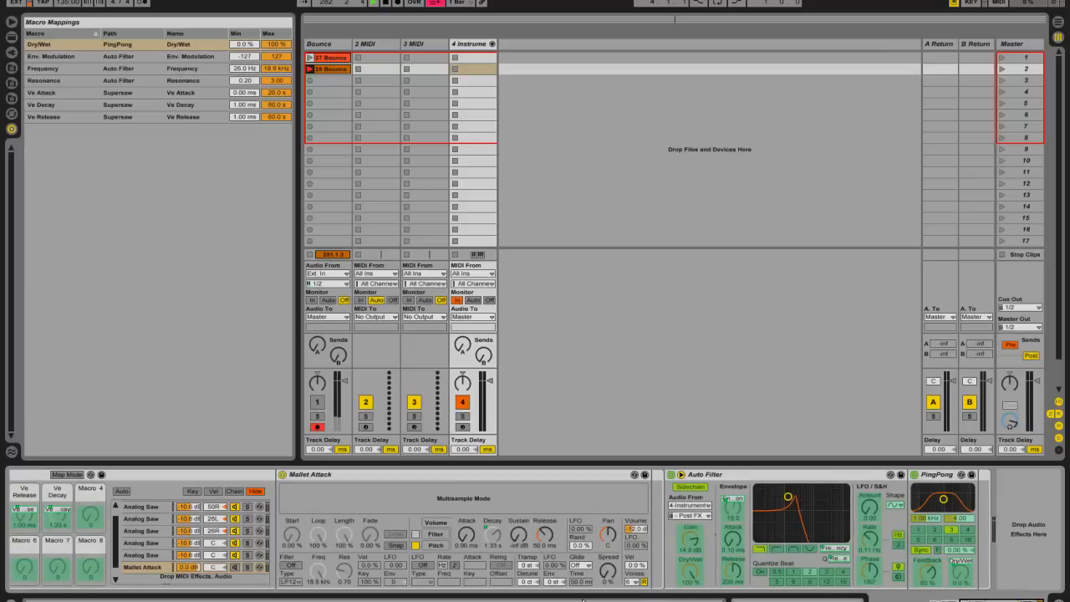
pyautogui.hscroll(-5, 407, 530)
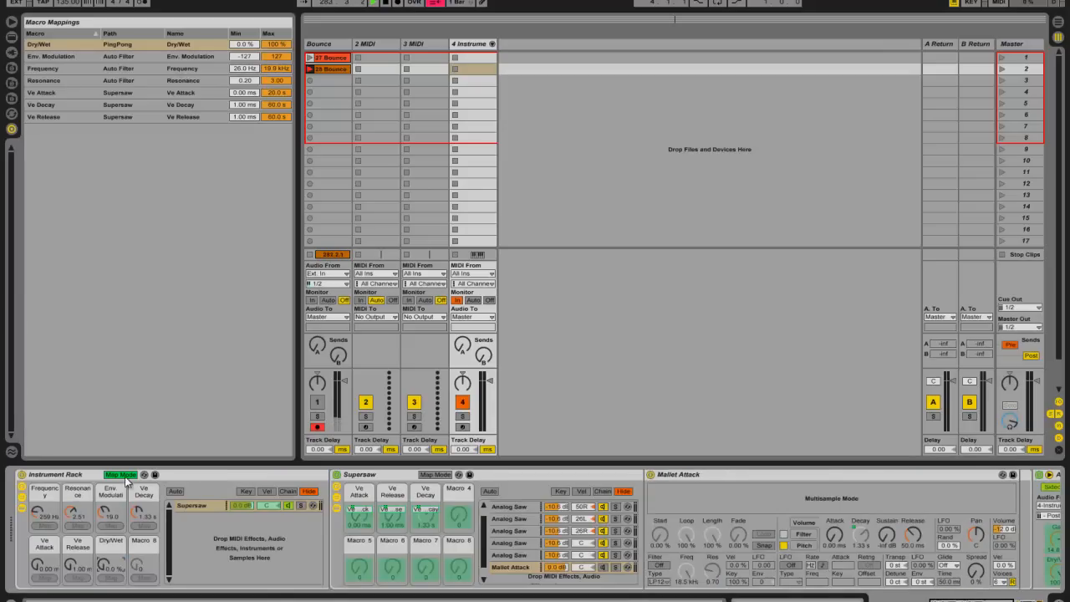
pyautogui.click(12, 38)
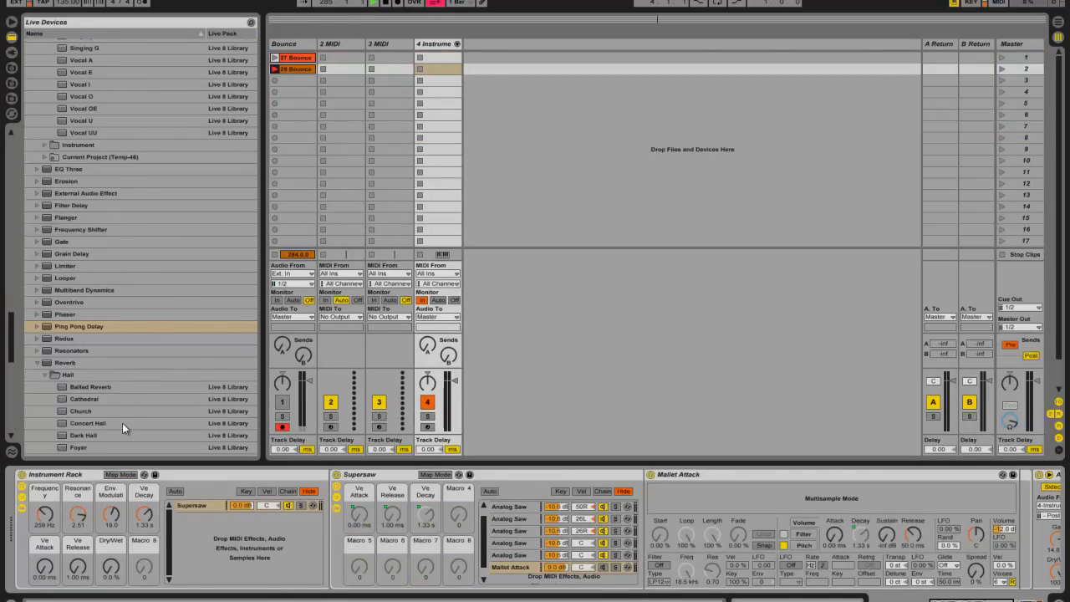
# Add the Warm Reverb Long hall preset directly after the Ping Pong Delay in the device chain
pyautogui.scroll(-6, 108, 416)
pyautogui.moveTo(73, 399); pyautogui.dragTo(976, 533)
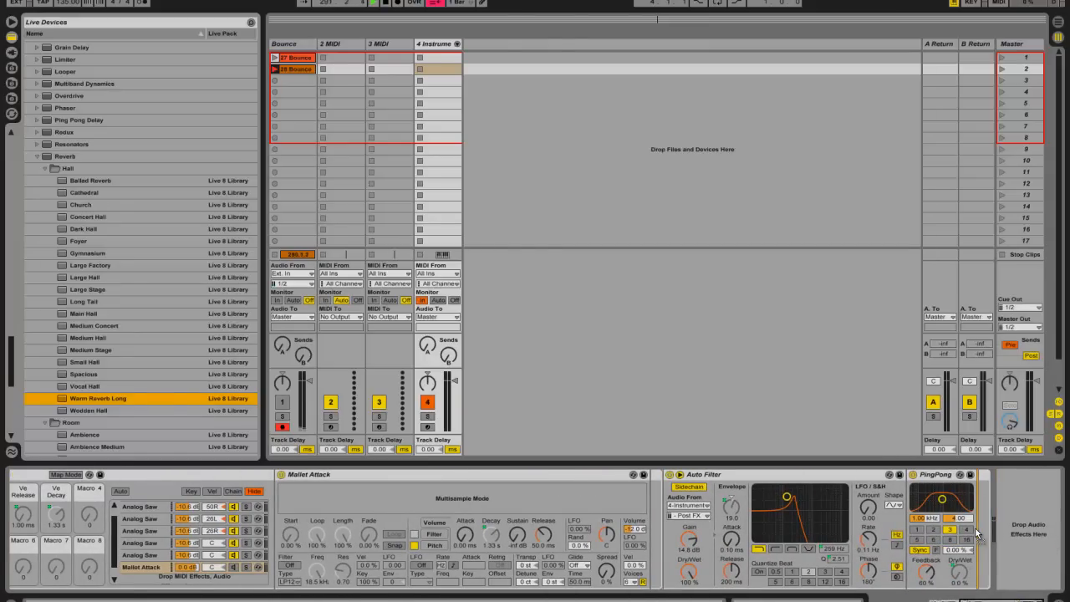
pyautogui.moveTo(976, 533); pyautogui.dragTo(974, 534)
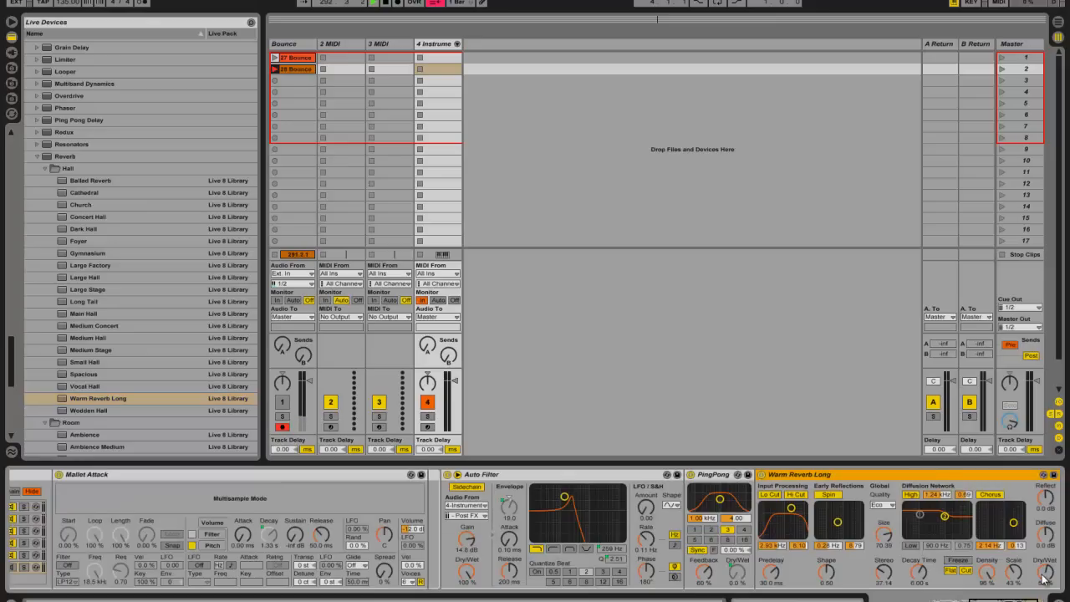
# Map the Warm Reverb Long's Dry/Wet to Macro 8 of the outer Instrument Rack and leave macro mapping
pyautogui.click(944, 600)
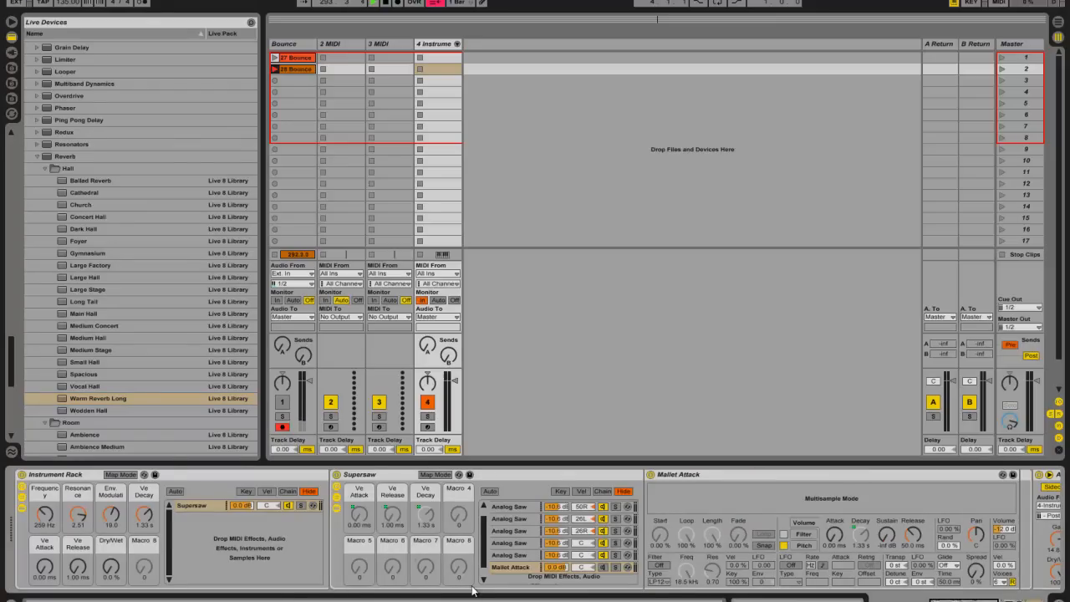
pyautogui.click(120, 474)
pyautogui.click(994, 600)
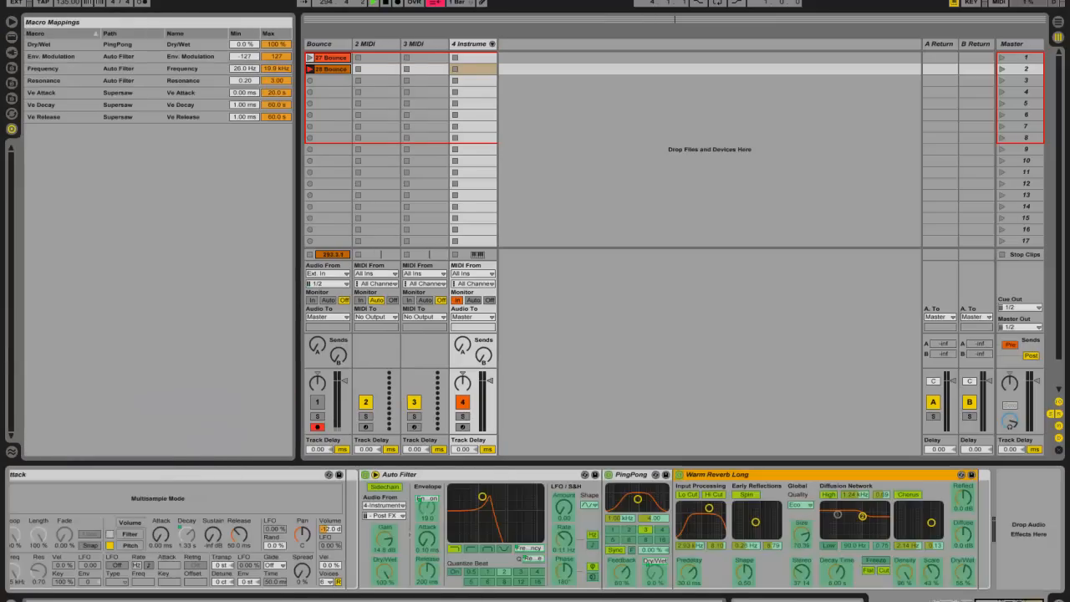
pyautogui.click(935, 581)
pyautogui.click(945, 600)
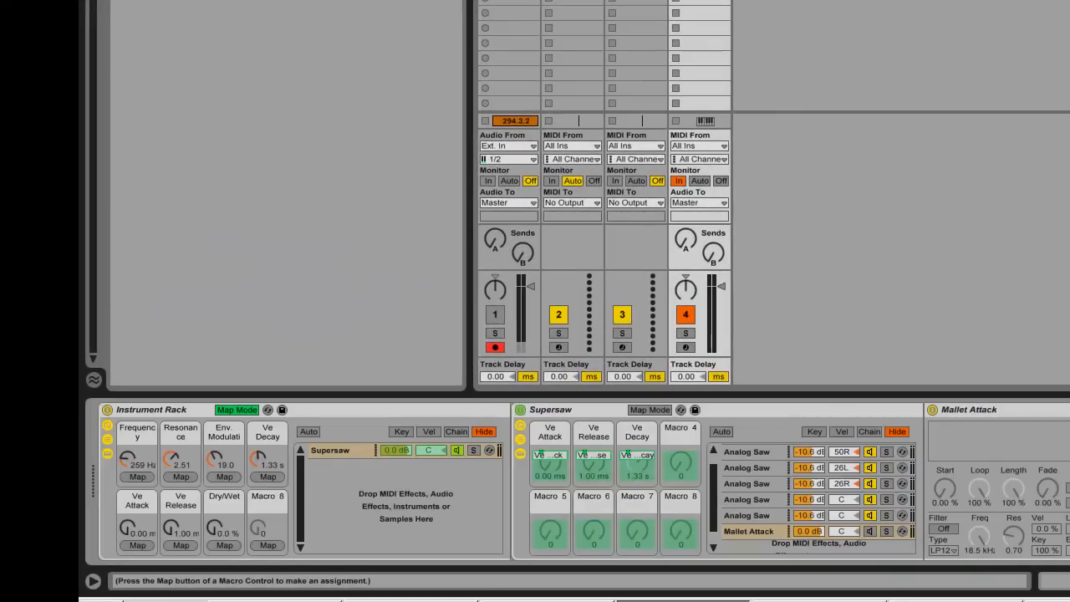
pyautogui.click(261, 544)
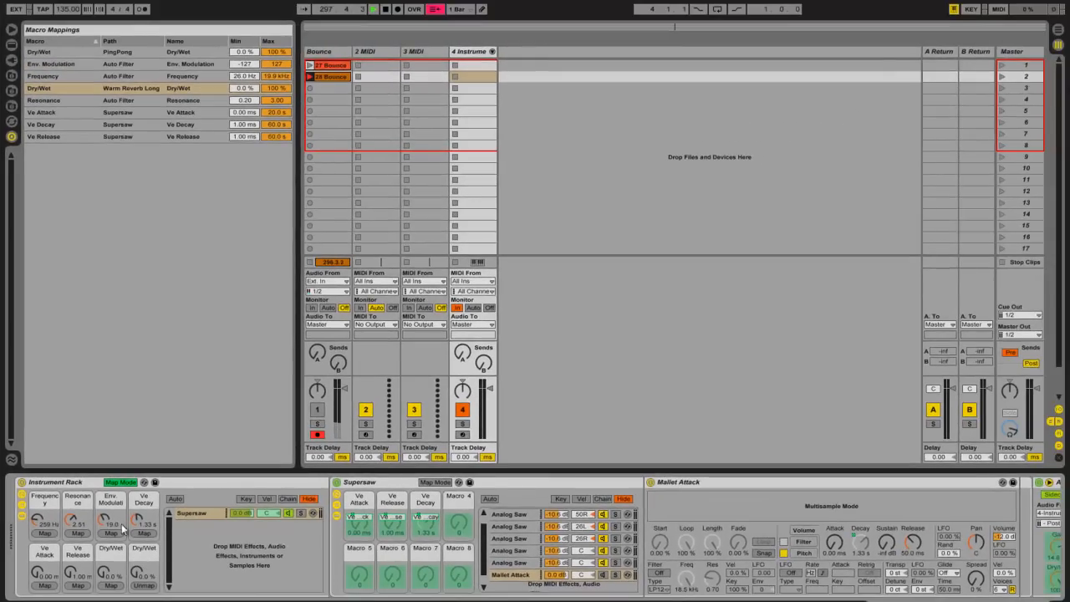
pyautogui.click(132, 486)
pyautogui.click(120, 482)
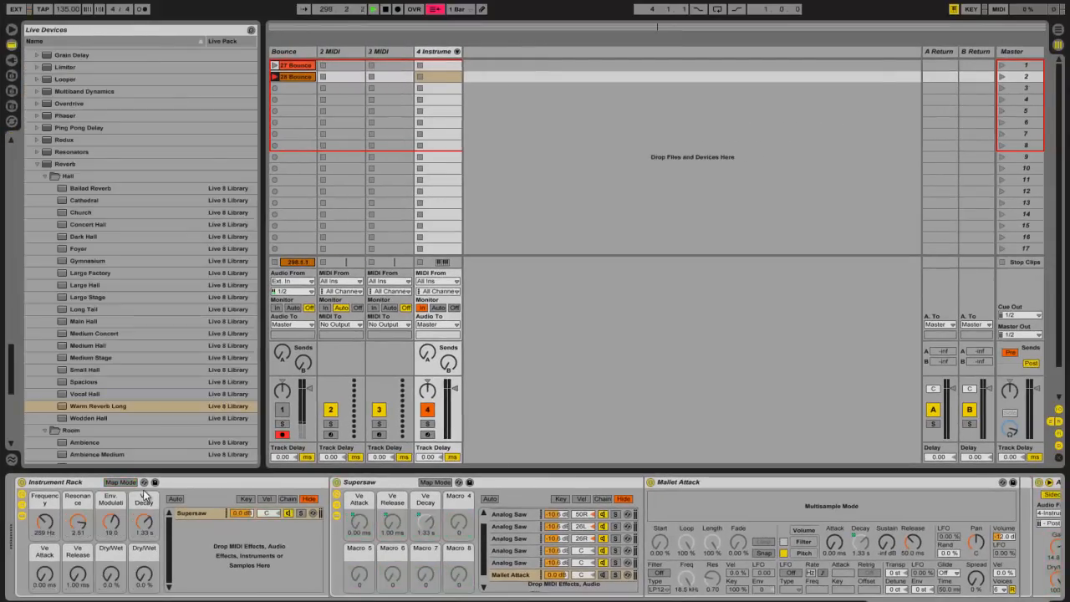
# Set the outer rack's delay Dry/Wet macro to 16%, reverb Dry/Wet to 13%, Env. Modulation to 45 and Frequency to about 49 Hz
pyautogui.moveTo(114, 574); pyautogui.dragTo(148, 565)
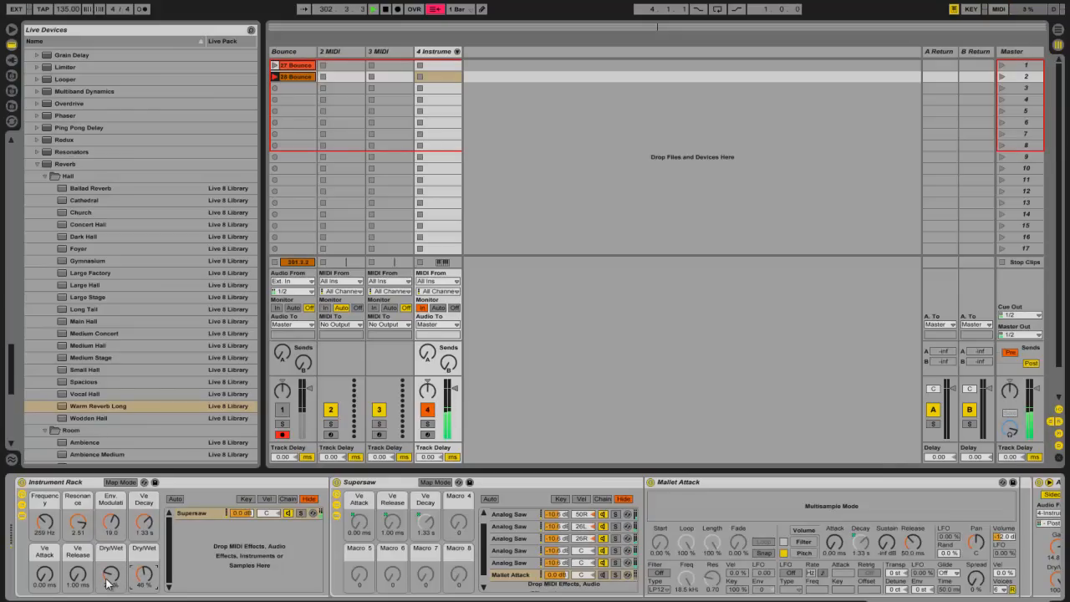
pyautogui.moveTo(107, 583); pyautogui.dragTo(141, 581)
pyautogui.click(145, 577)
pyautogui.click(111, 524)
pyautogui.moveTo(47, 525); pyautogui.dragTo(50, 528)
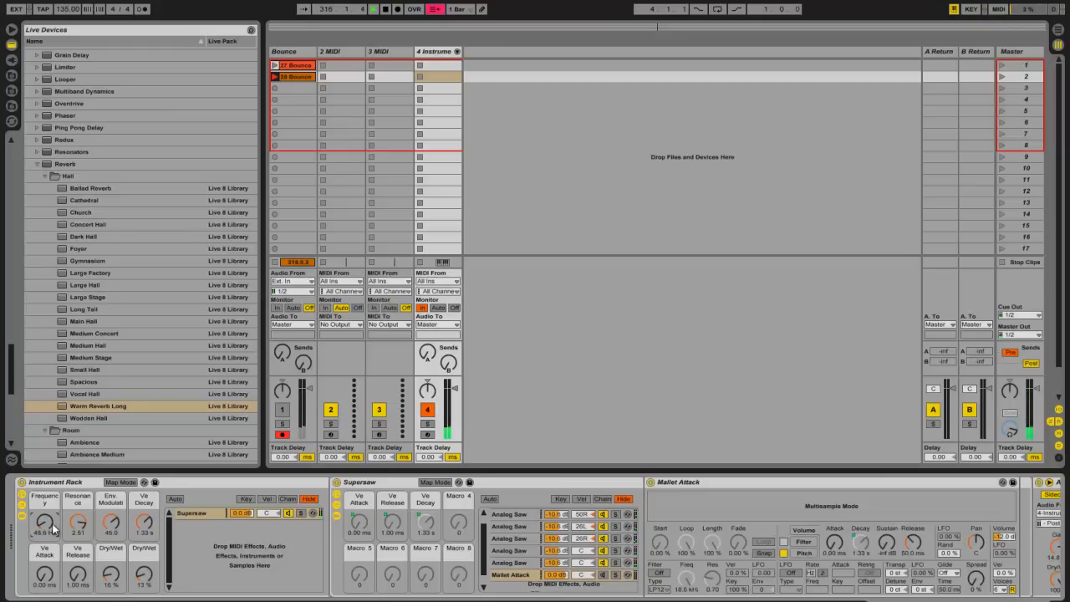